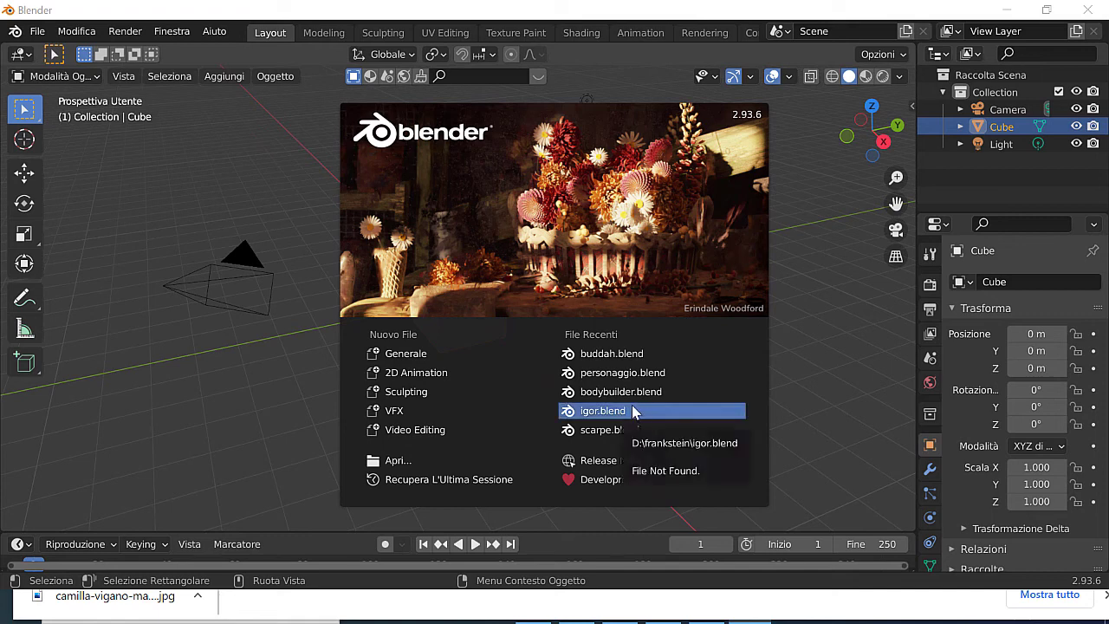
Step: Close the splash screen and delete the default cube
left_click(401, 354)
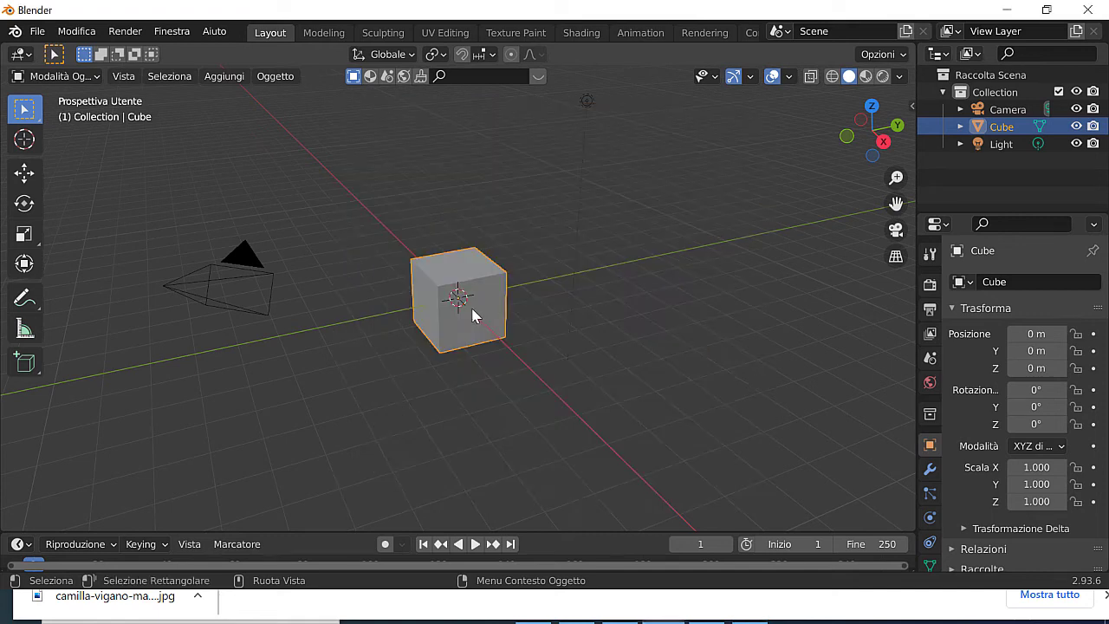
key("x")
left_click(472, 311)
Step: Add a text object at the origin, select it, and angle the view onto it
left_click(212, 82)
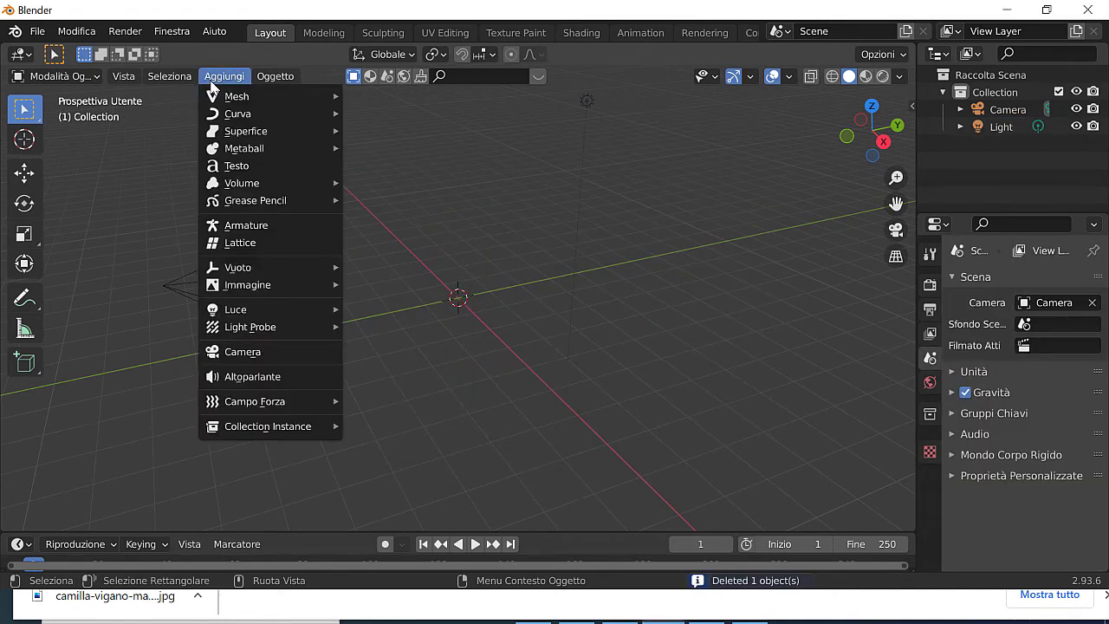
left_click(247, 167)
middle_click_drag(633, 315, 525, 303)
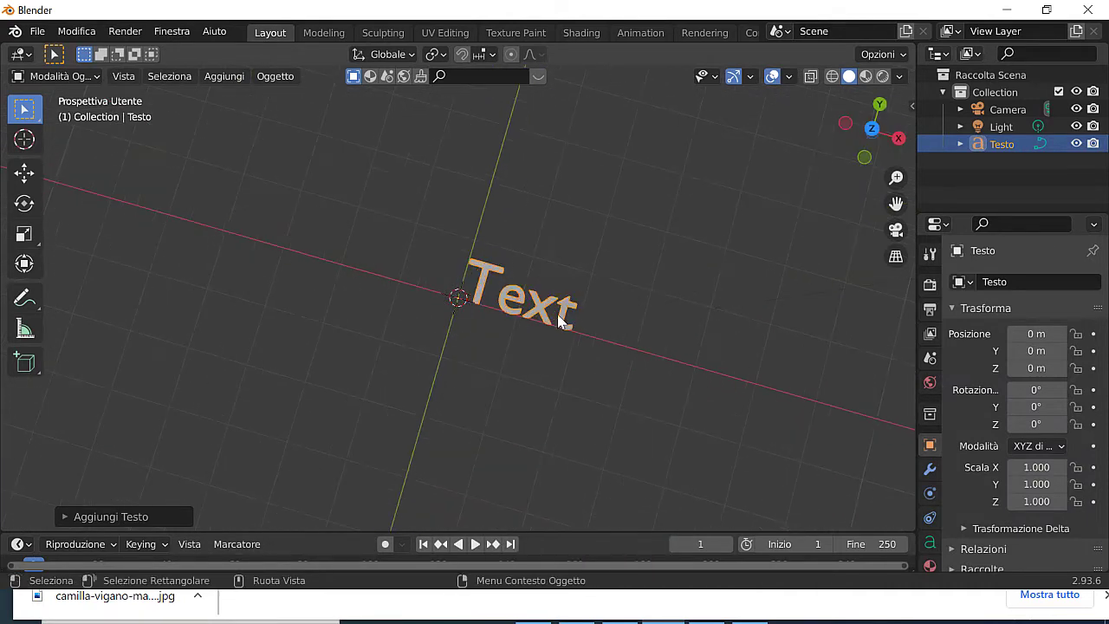
left_click(566, 322)
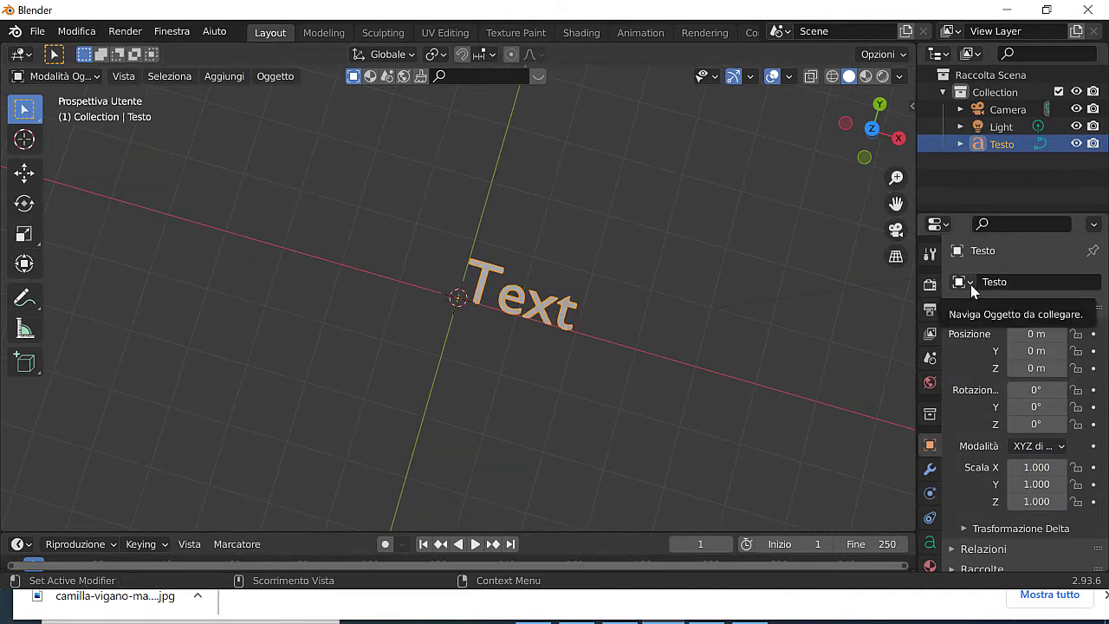
left_click(961, 144)
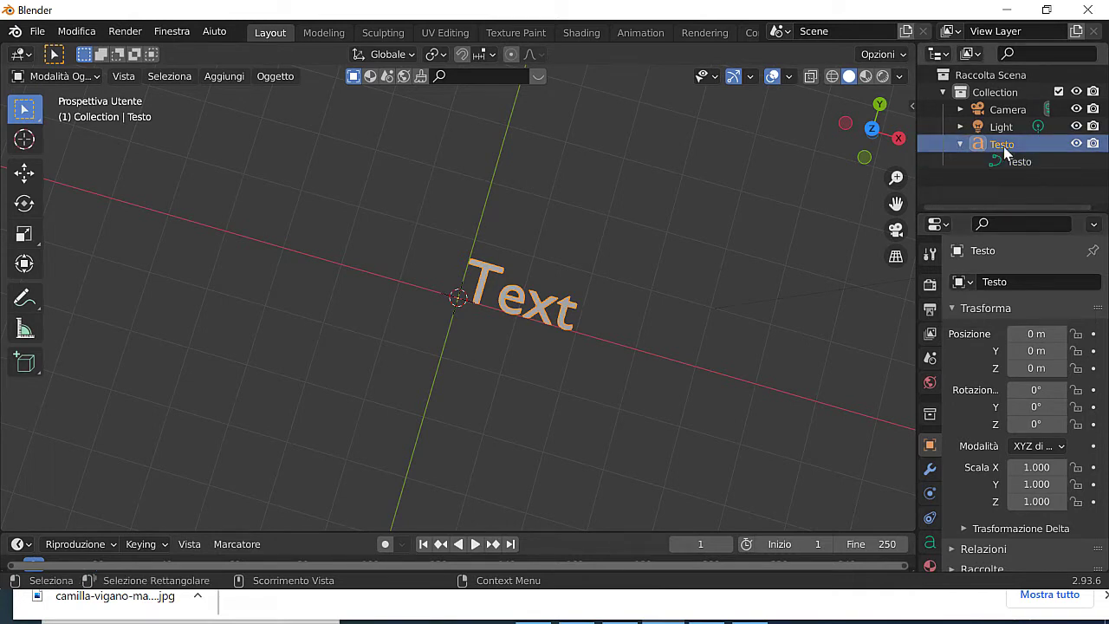
left_click(571, 321)
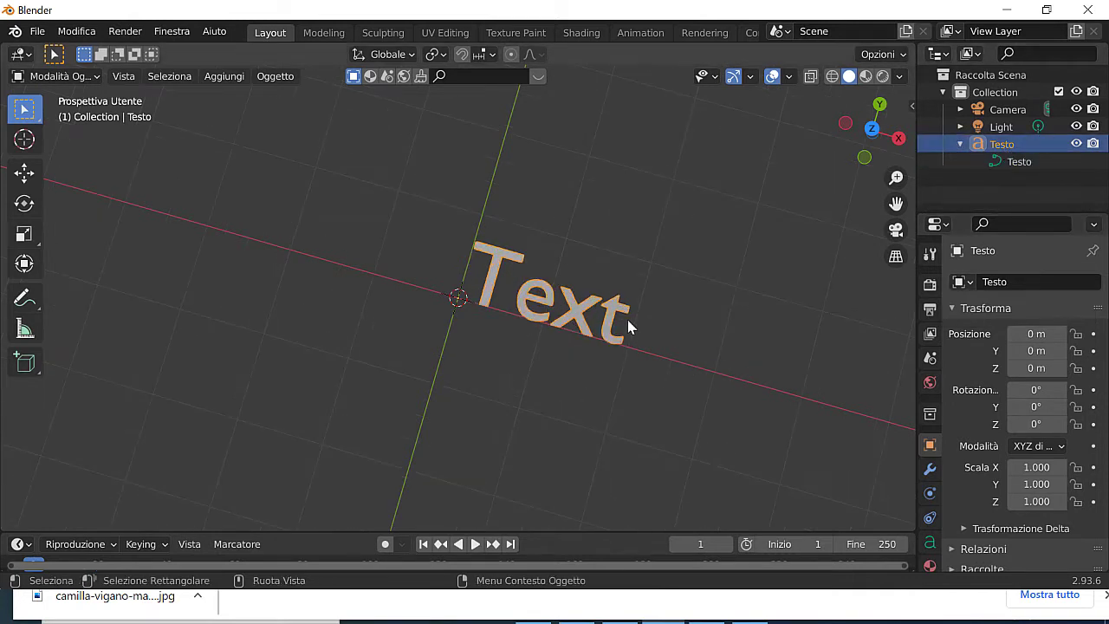
middle_click_drag(630, 327, 610, 301)
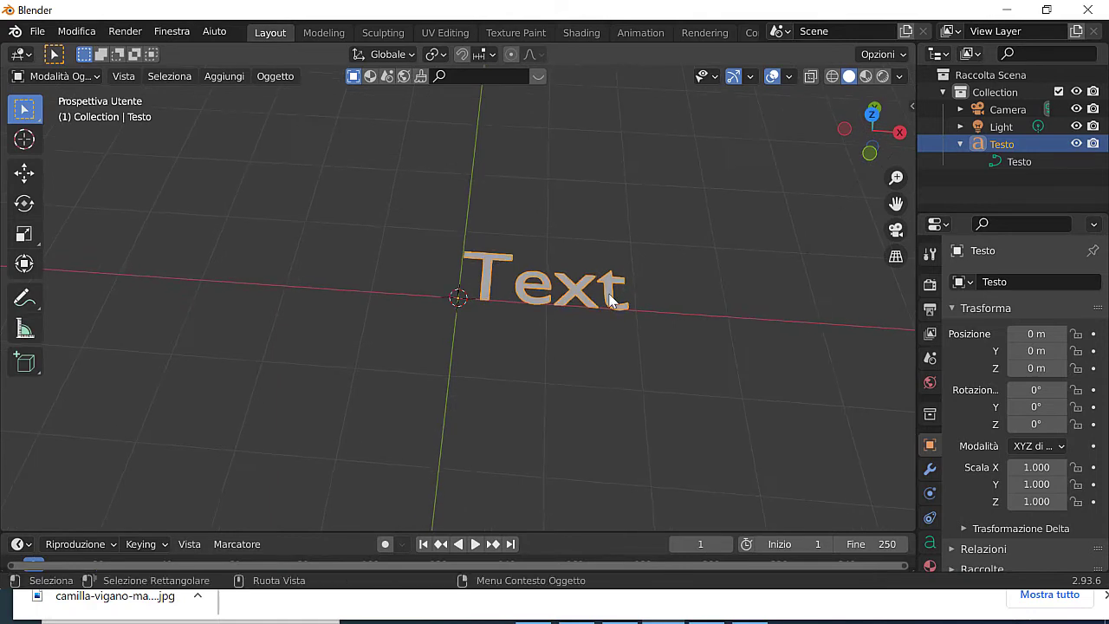
scroll(611, 301, "up", 2)
right_click(611, 294)
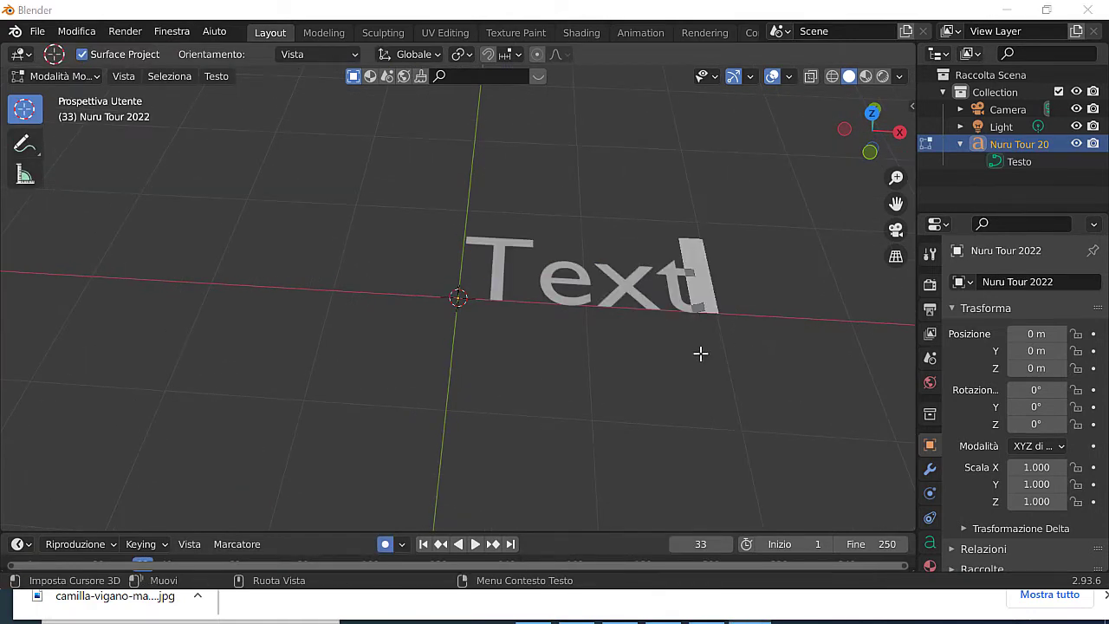
Step: Replace the placeholder 'Text' with 'Nuru Tour 2022' in text edit mode
left_click(95, 78)
left_click(97, 119)
key("BackSpace")
key("BackSpace")
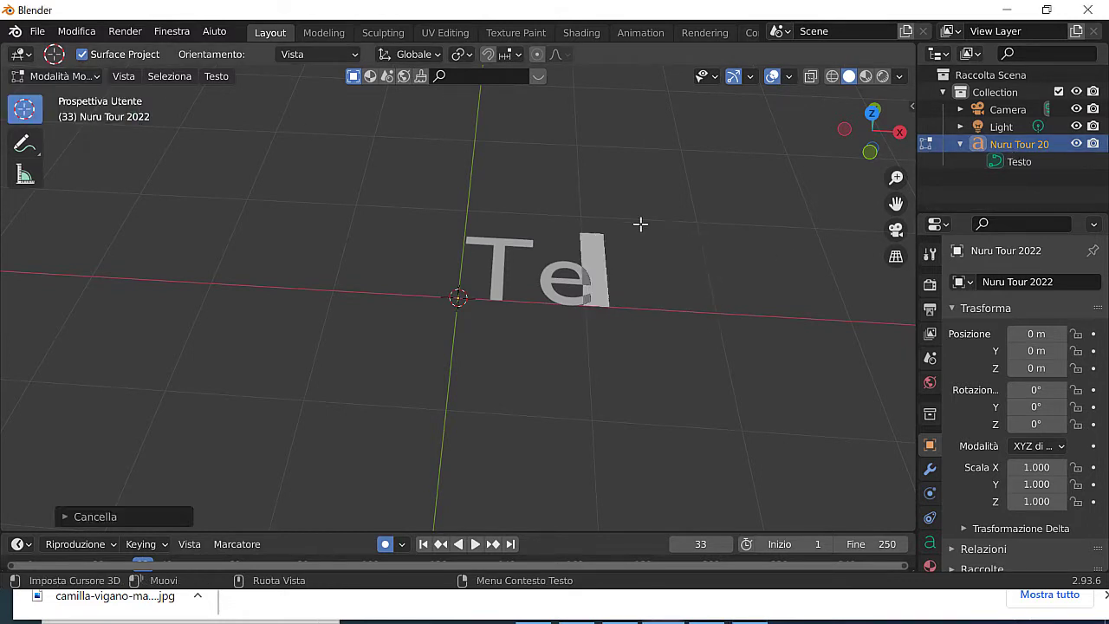
key("BackSpace")
key("BackSpace")
type("Nuru ")
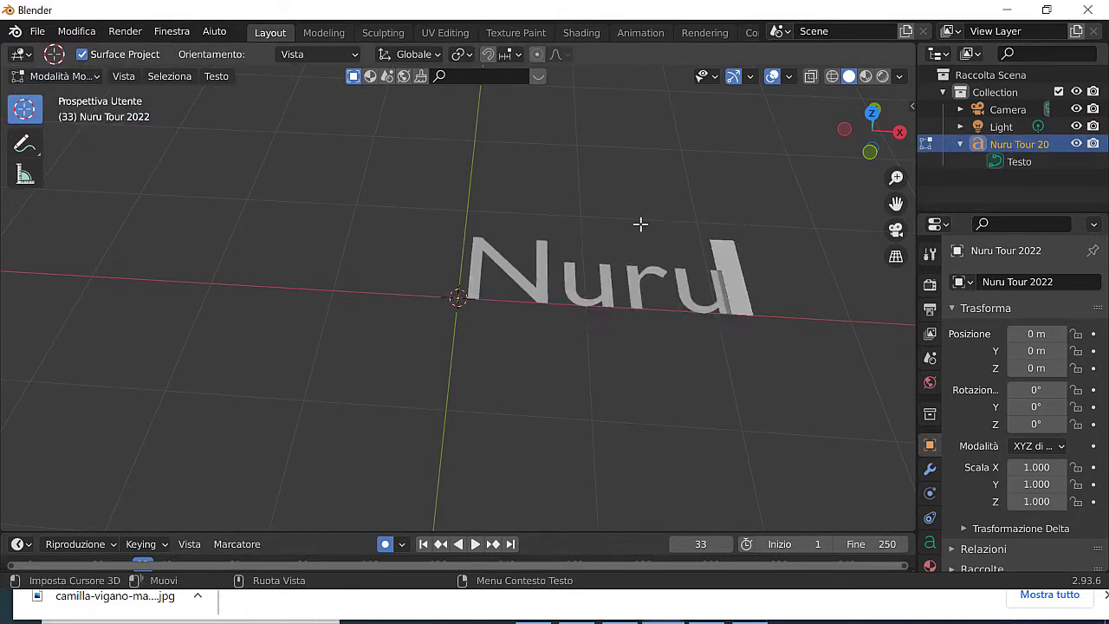
type("To")
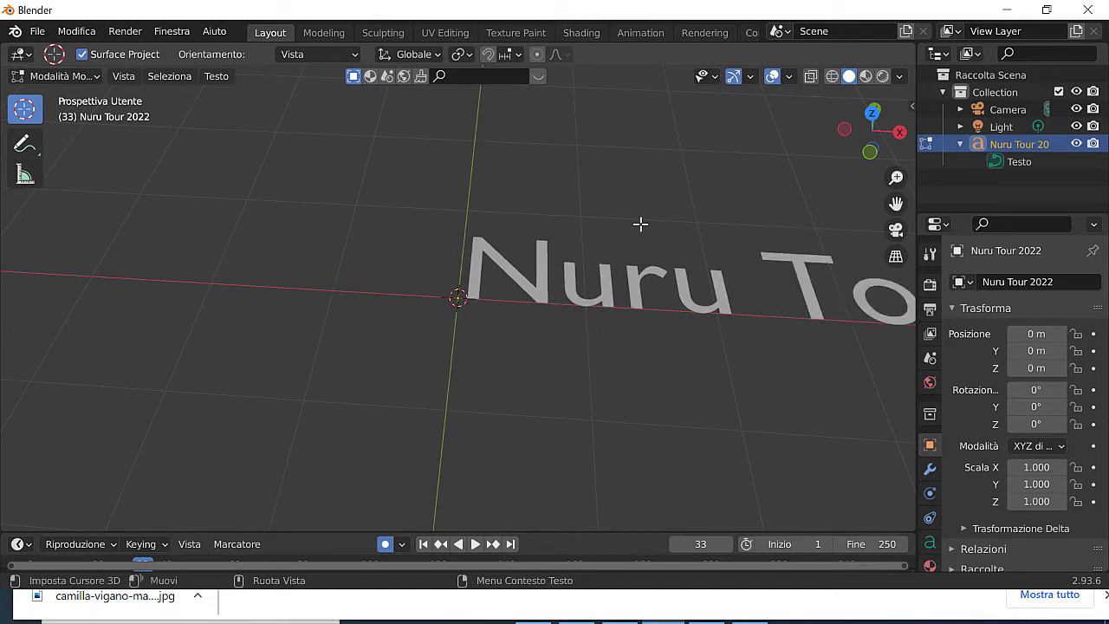
left_click_drag(898, 201, 445, 189)
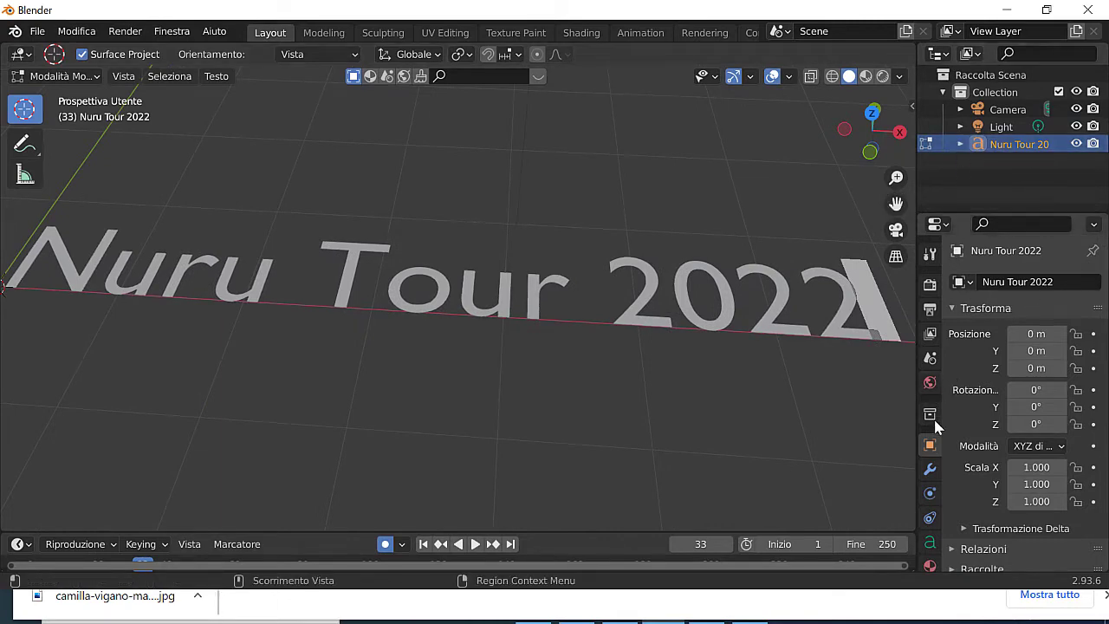
Step: Raise the text's shape resolution to 15 and return to Object Mode
left_click(930, 543)
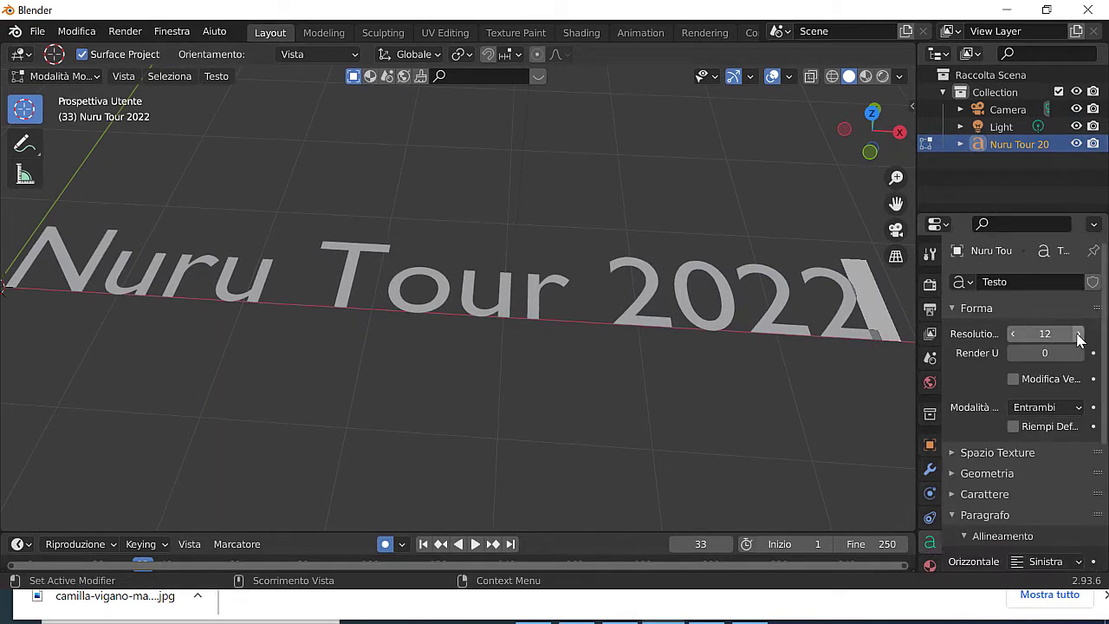
left_click(1078, 334)
left_click(56, 76)
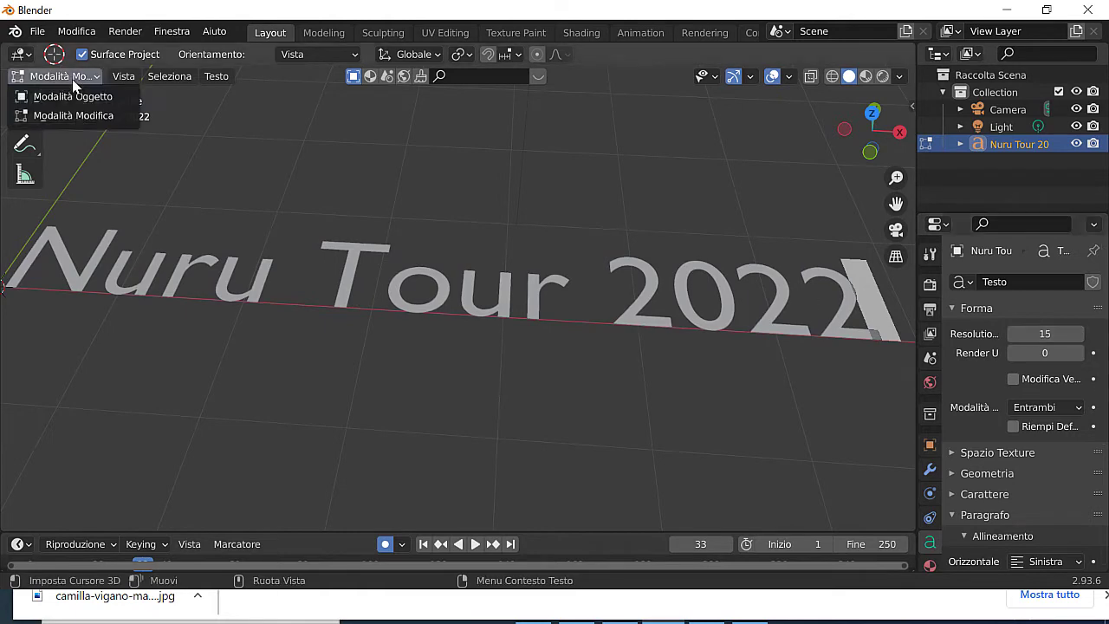
left_click(52, 94)
Step: Rotate the Nuru Tour 2022 text upright about X using the Rotate tool's red ring
mouse_move(873, 130)
left_mouse_down()
mouse_move(854, 143)
mouse_move(875, 125)
left_mouse_up()
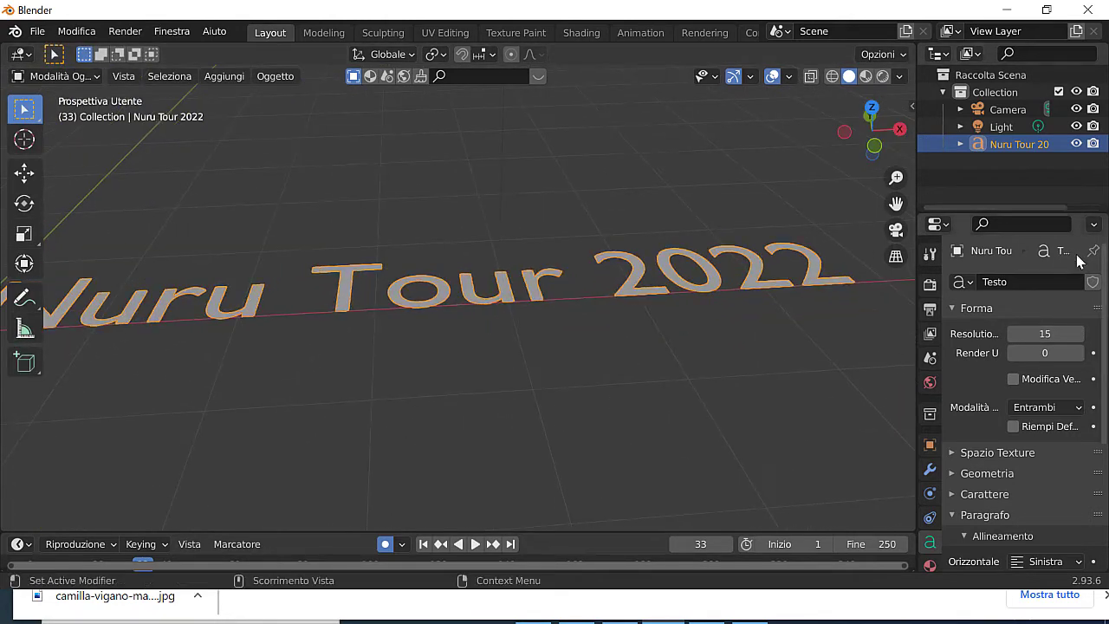
scroll(1075, 260, "down", 1)
scroll(1014, 399, "down", 4)
scroll(1014, 398, "down", 2)
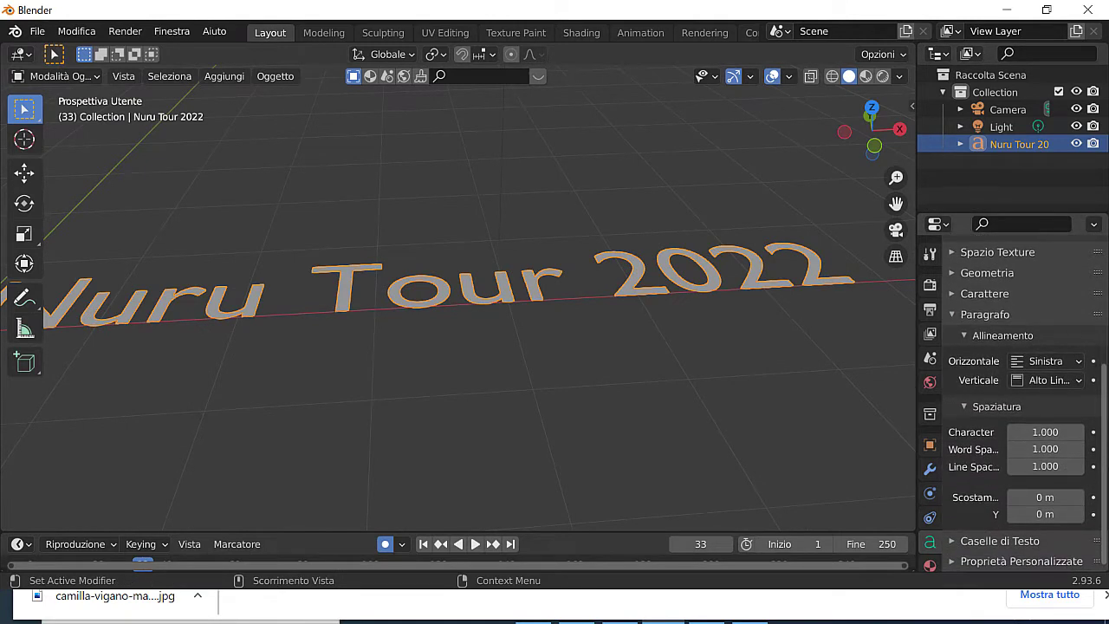
scroll(1014, 399, "up", 2)
scroll(1014, 399, "up", 1)
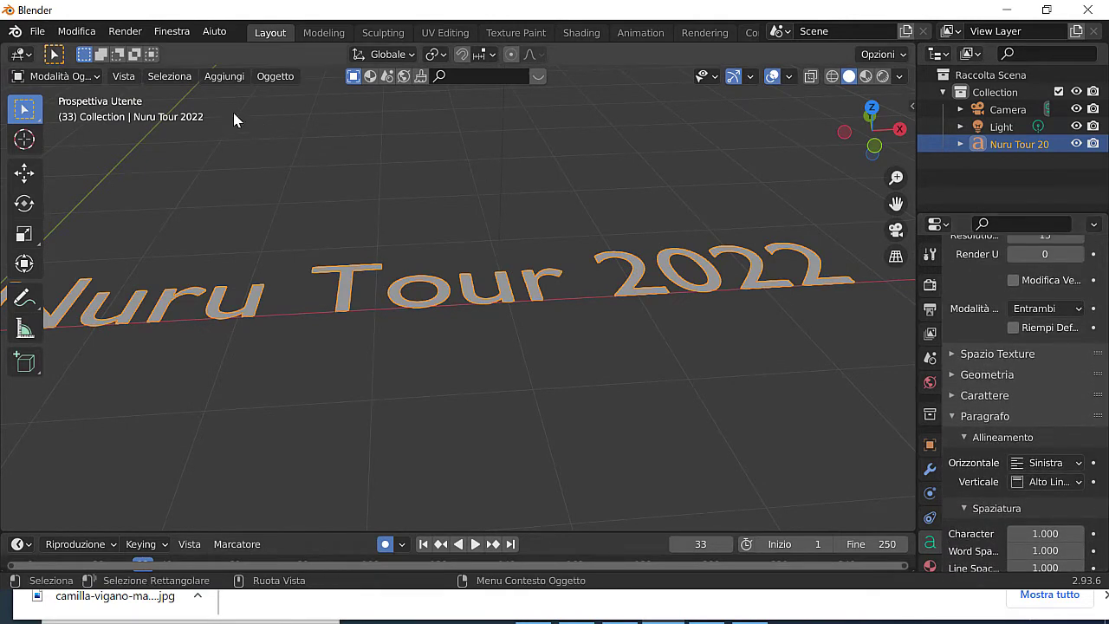
left_click(27, 206)
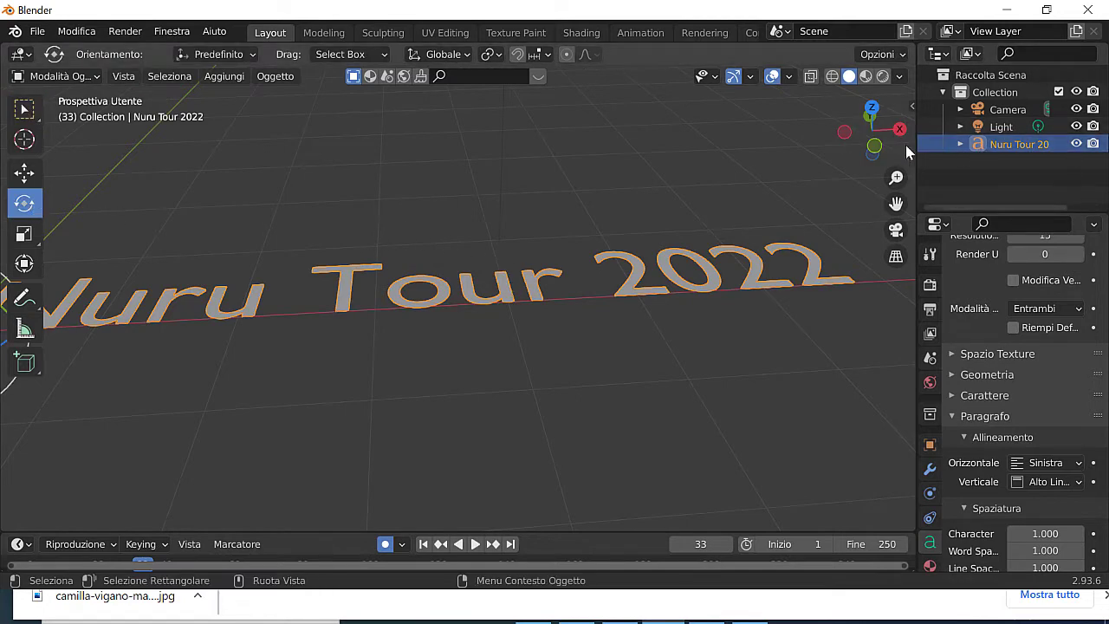
left_click_drag(873, 130, 436, 234)
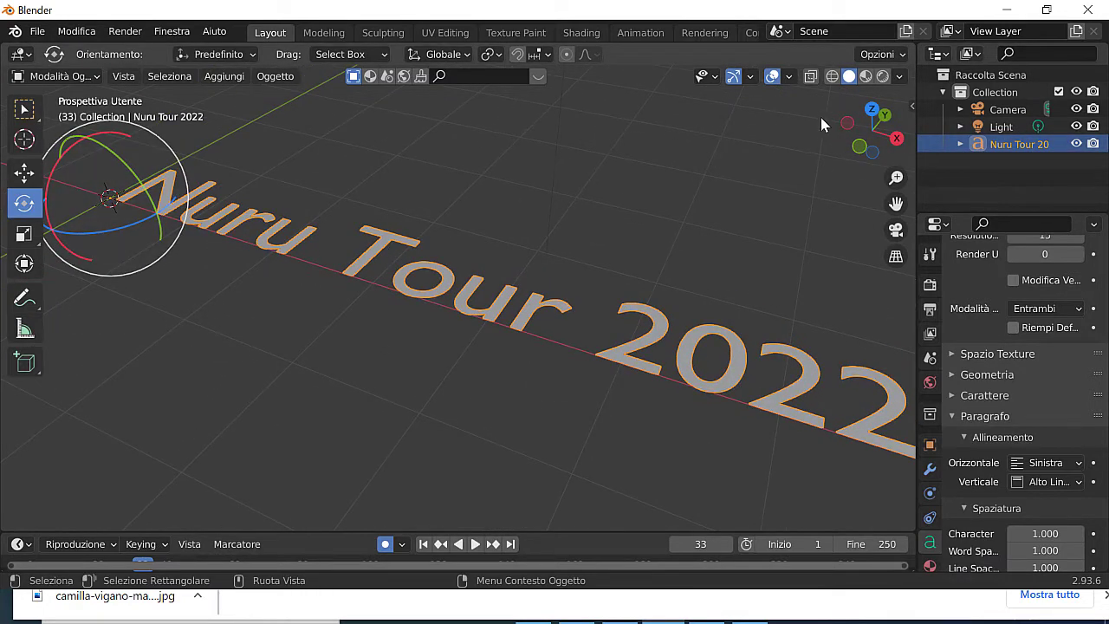
left_click_drag(848, 126, 626, 202)
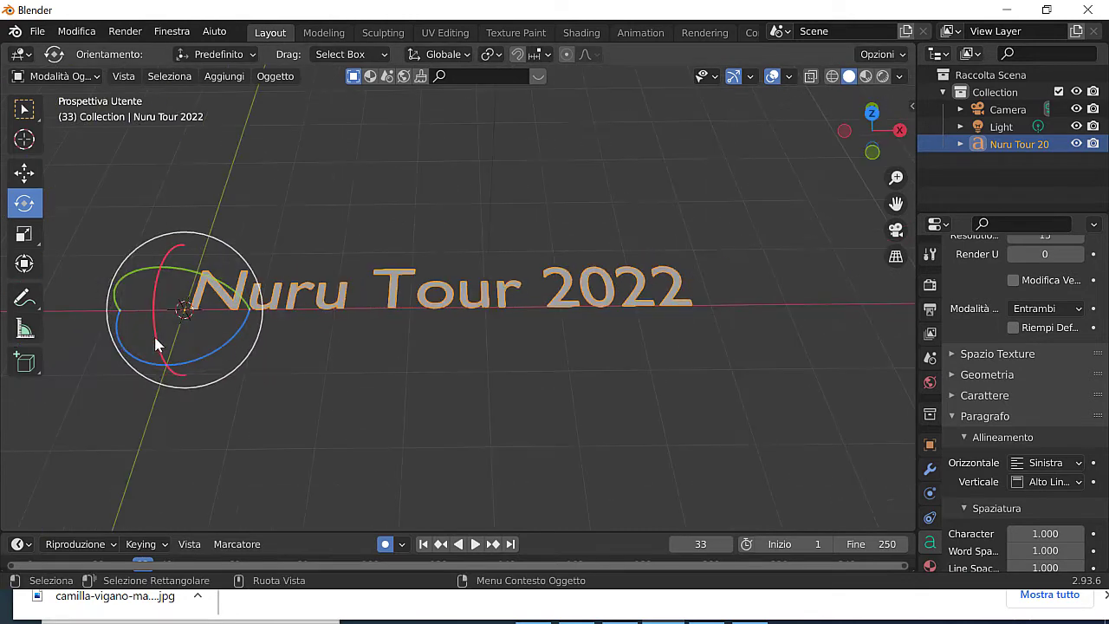
mouse_move(156, 344)
left_mouse_down()
mouse_move(173, 463)
mouse_move(157, 372)
left_mouse_up()
left_click_drag(867, 116, 871, 139)
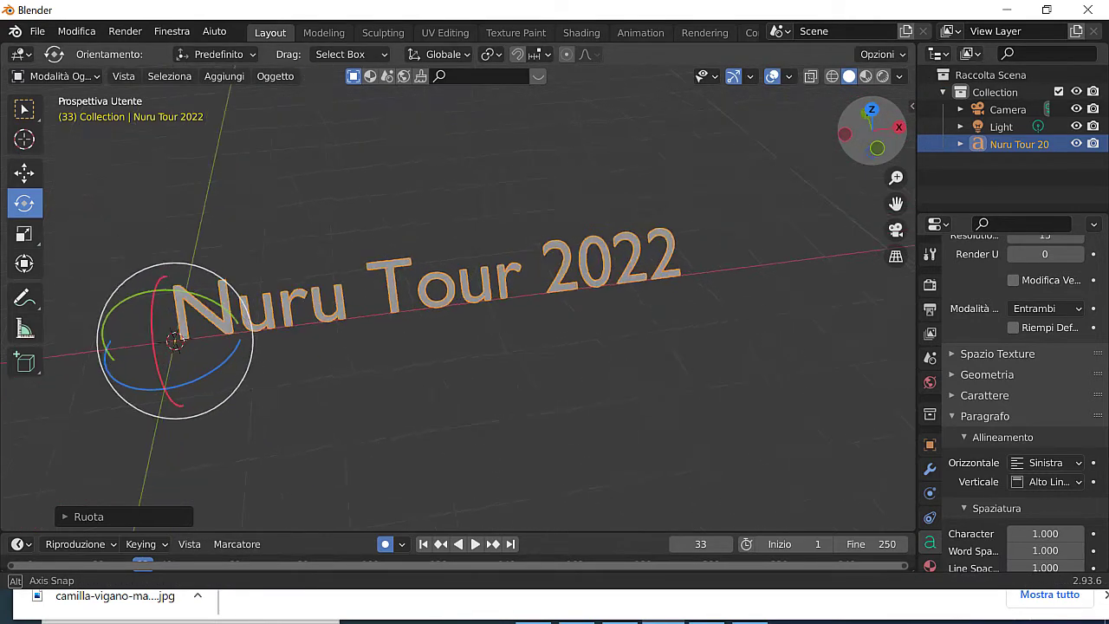
Step: Browse the Barlow Condensed Bold Italic and Light Italic font files in the Carattere panel
left_click(961, 395)
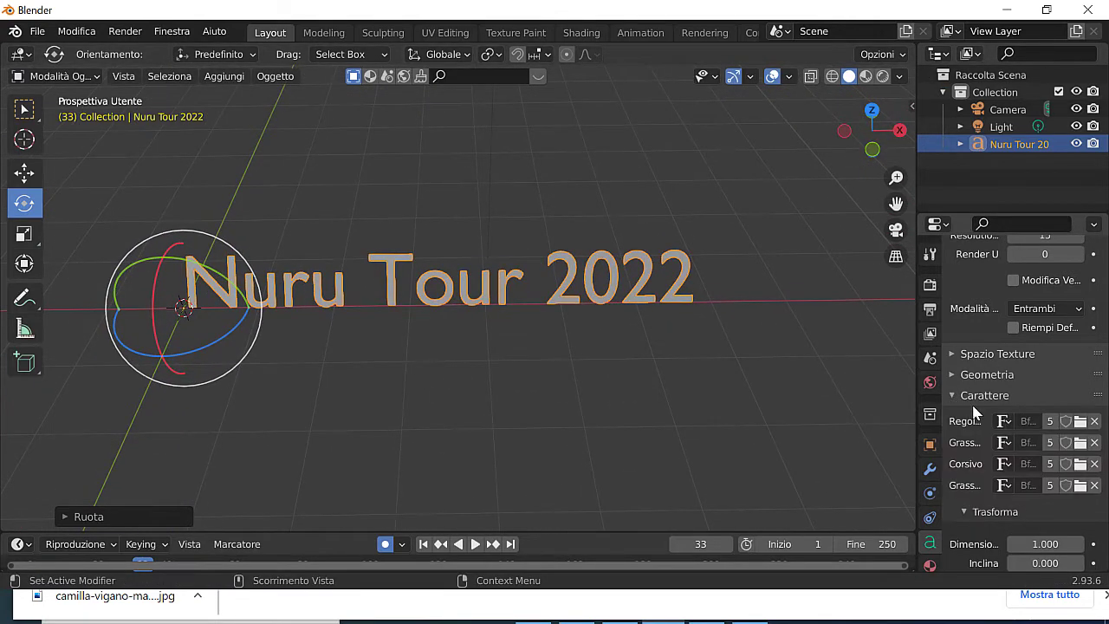
left_click(1030, 488)
left_click(1035, 490)
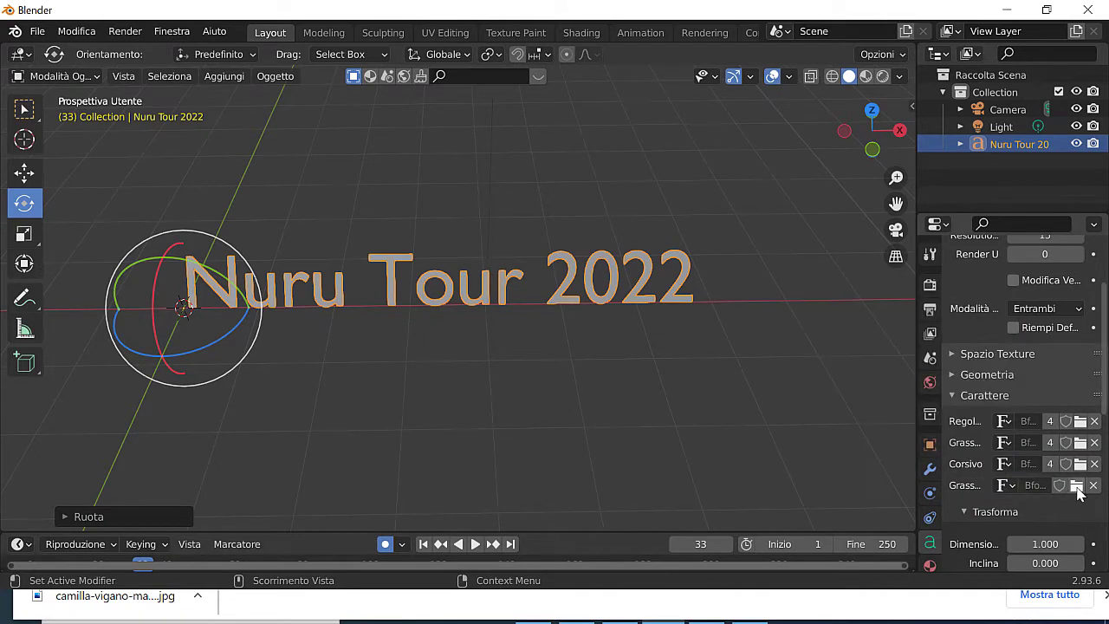
left_click(1077, 487)
left_click(416, 271)
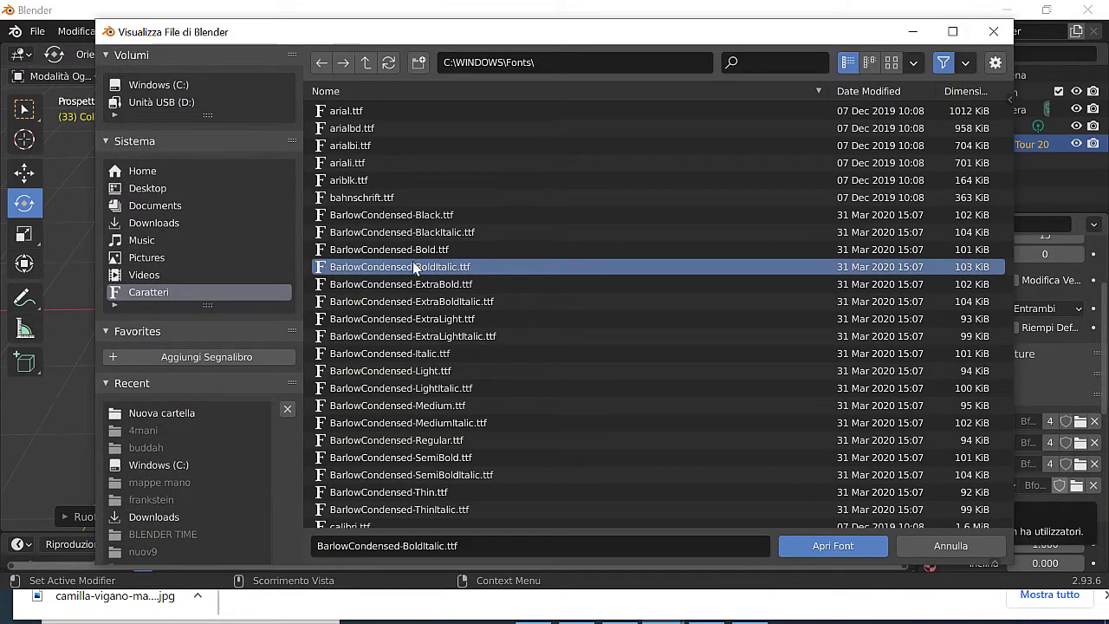
left_click(349, 180)
left_click(425, 388)
Step: Load Barlow Condensed into the bold italic slot and enlarge the text to size 1.160
scroll(428, 386, "down", 2)
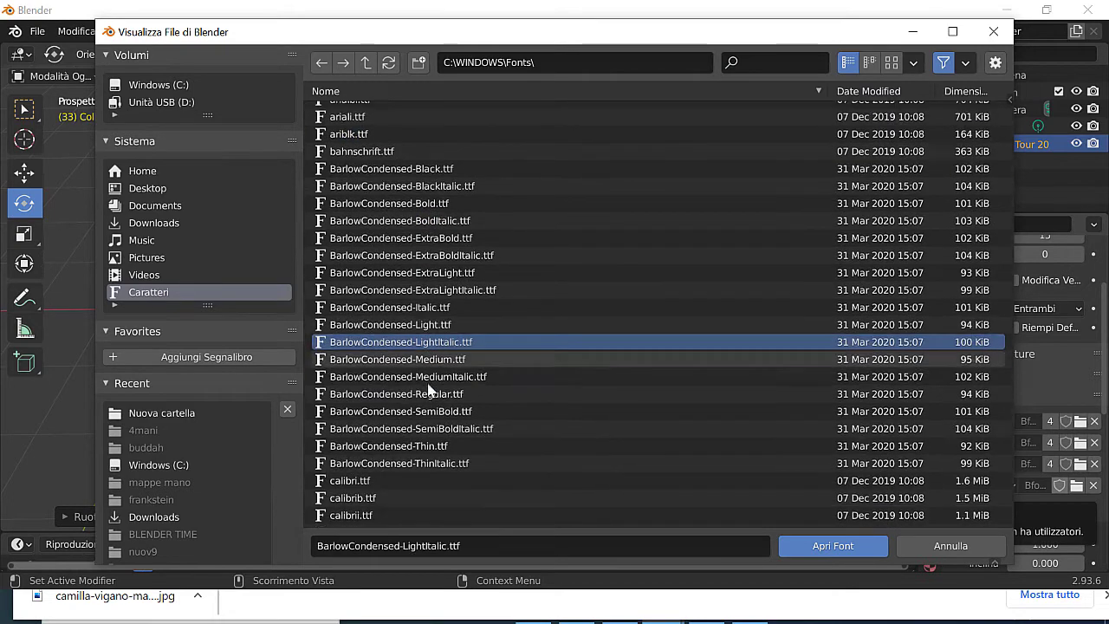
left_click(832, 545)
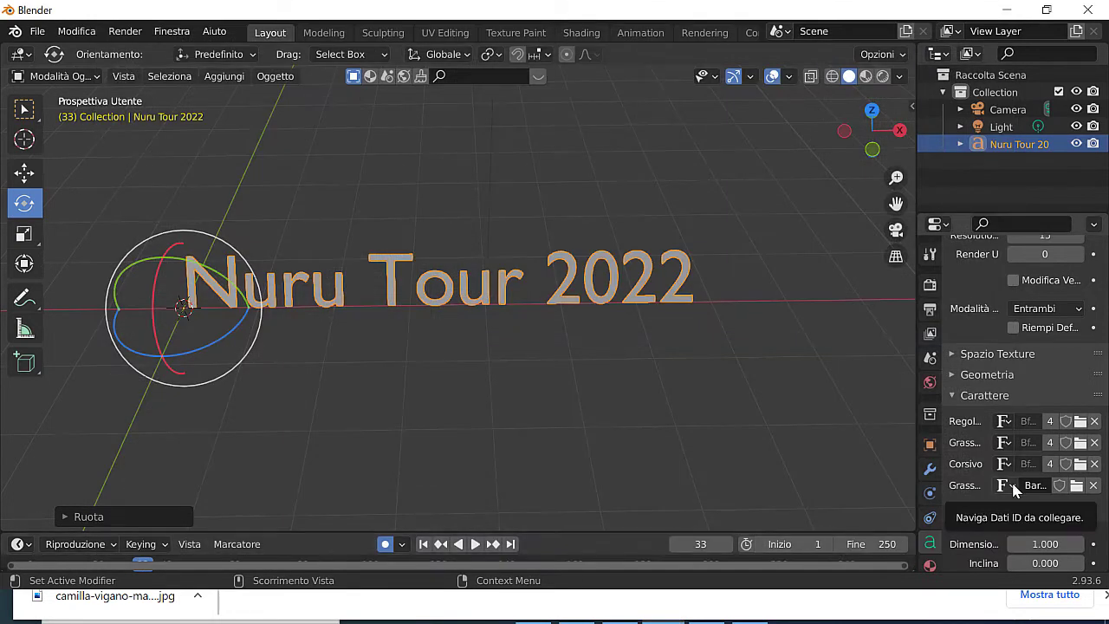
left_click(1012, 487)
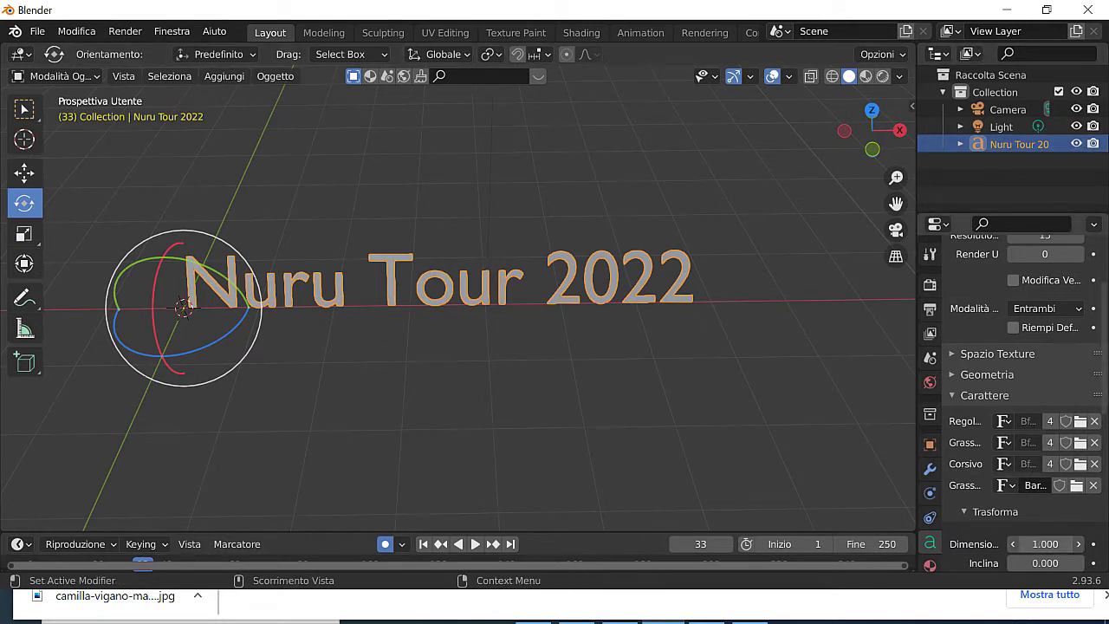
left_click_drag(1045, 543, 1074, 544)
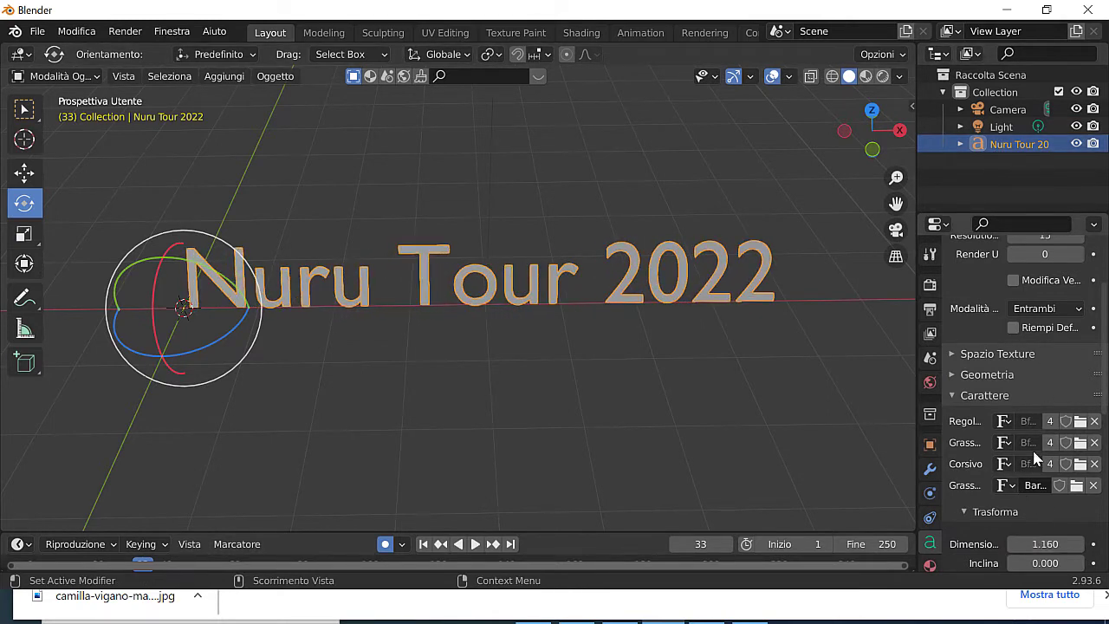
left_click(975, 374)
Step: Extrude the text to a depth of 0.09 m
left_click_drag(1045, 419, 1066, 419)
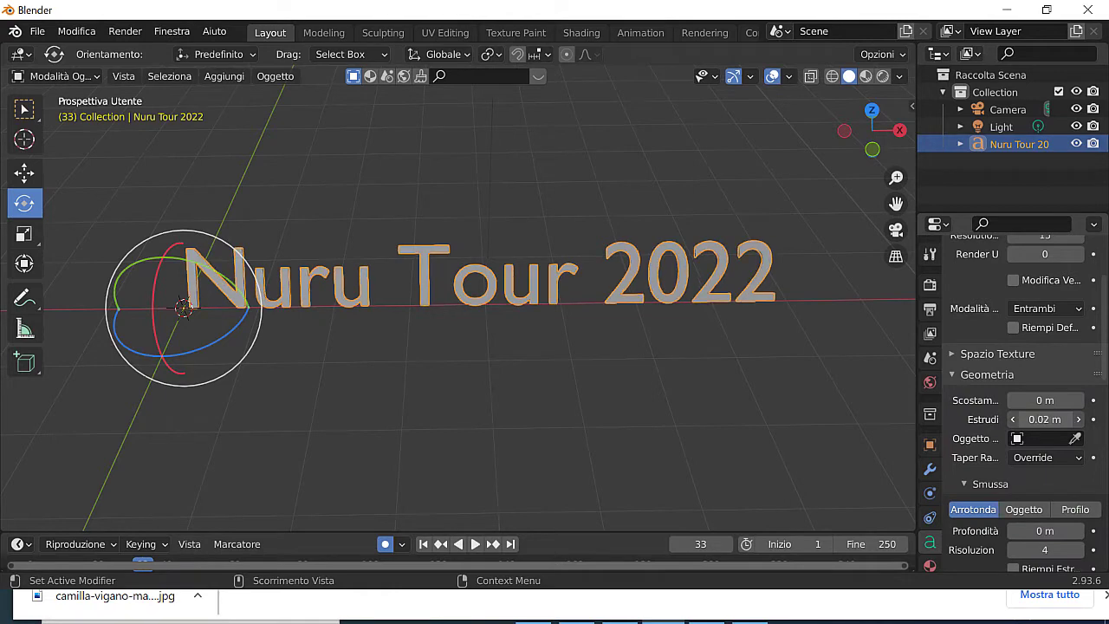
mouse_move(872, 130)
left_mouse_down()
mouse_move(893, 147)
mouse_move(754, 228)
left_mouse_up()
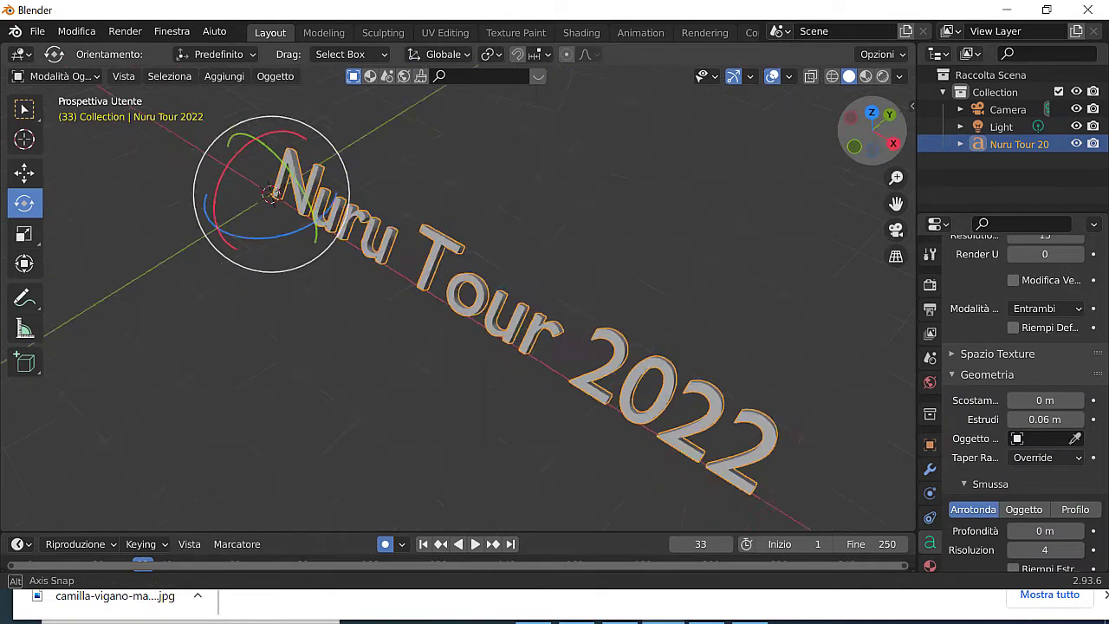
scroll(754, 228, "up", 4)
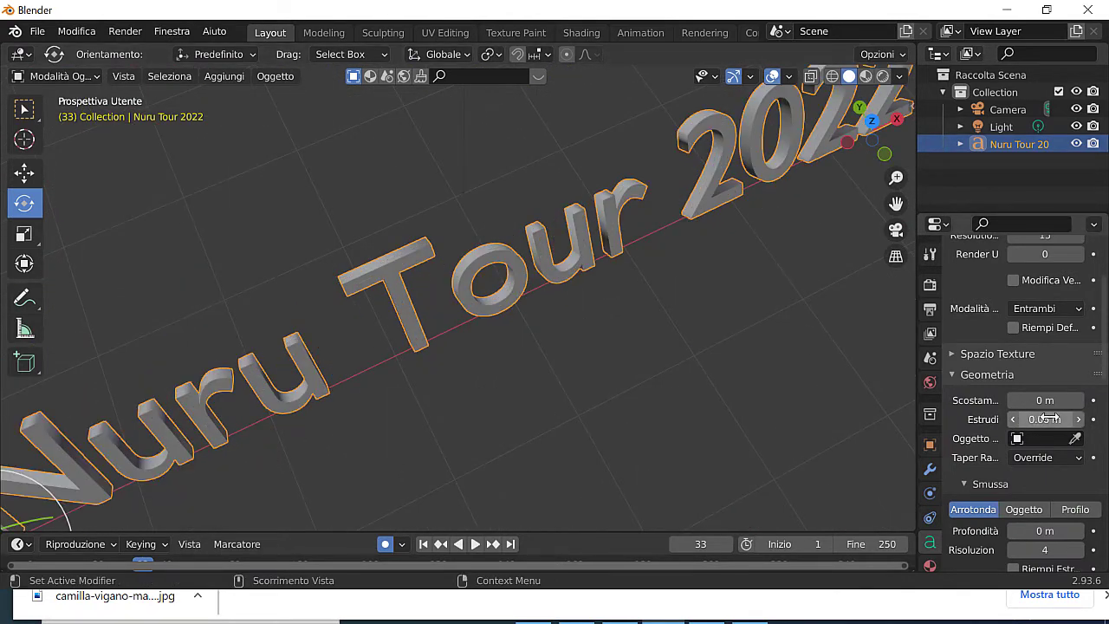
mouse_move(1045, 420)
left_mouse_down()
mouse_move(1059, 420)
mouse_move(1044, 400)
left_mouse_up()
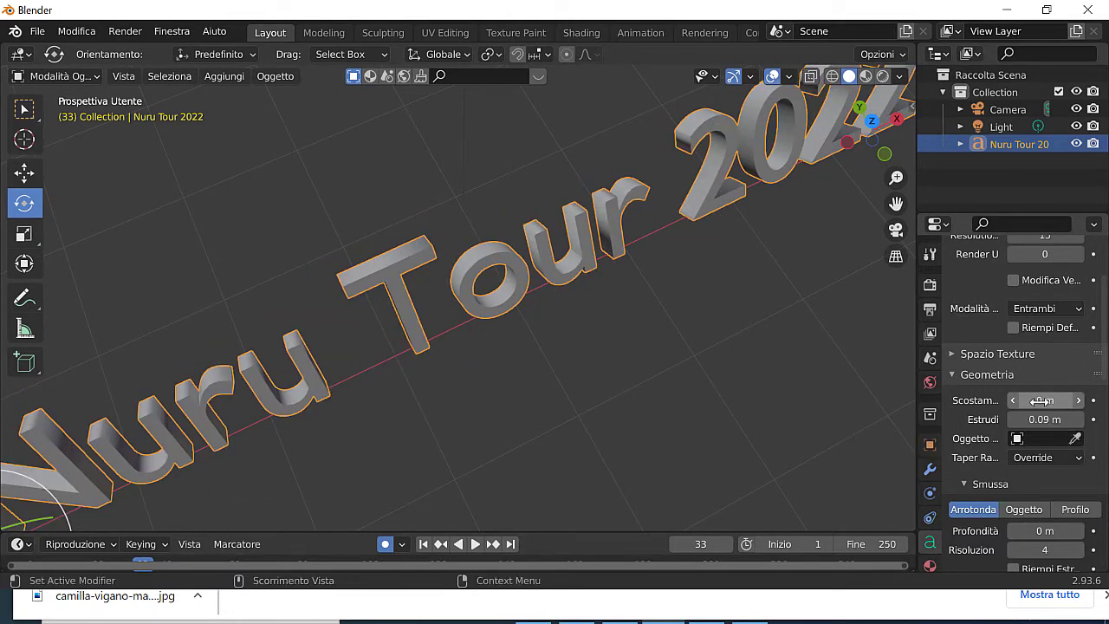
left_click(1018, 330)
left_click(1044, 309)
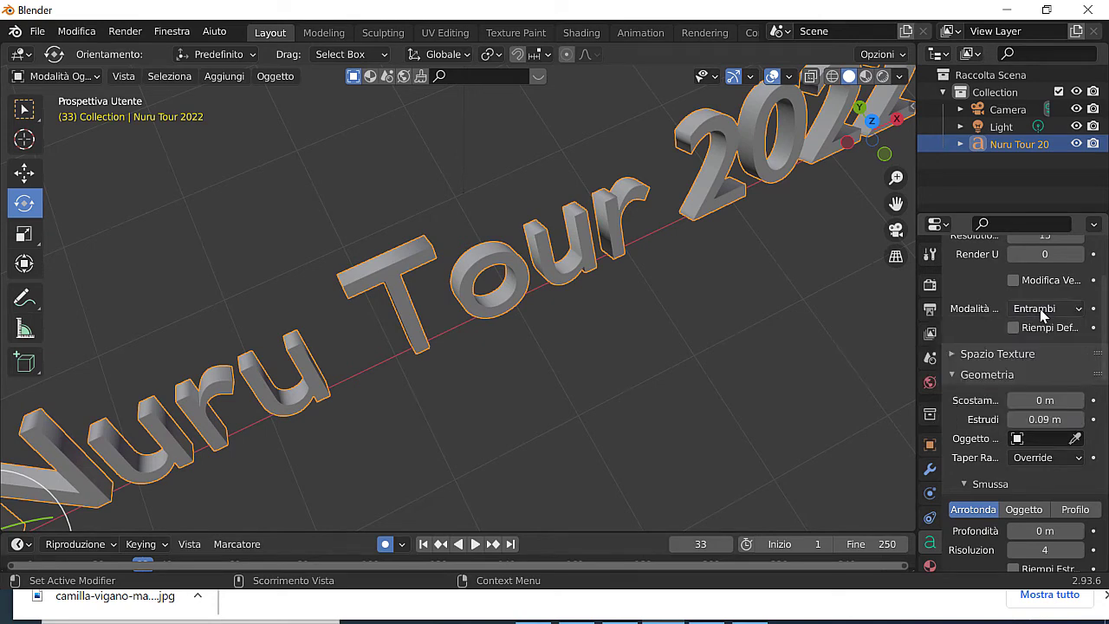
Step: Add a rounded bevel of 0.02 m depth at resolution 6
scroll(1031, 291, "up", 1)
mouse_move(1099, 286)
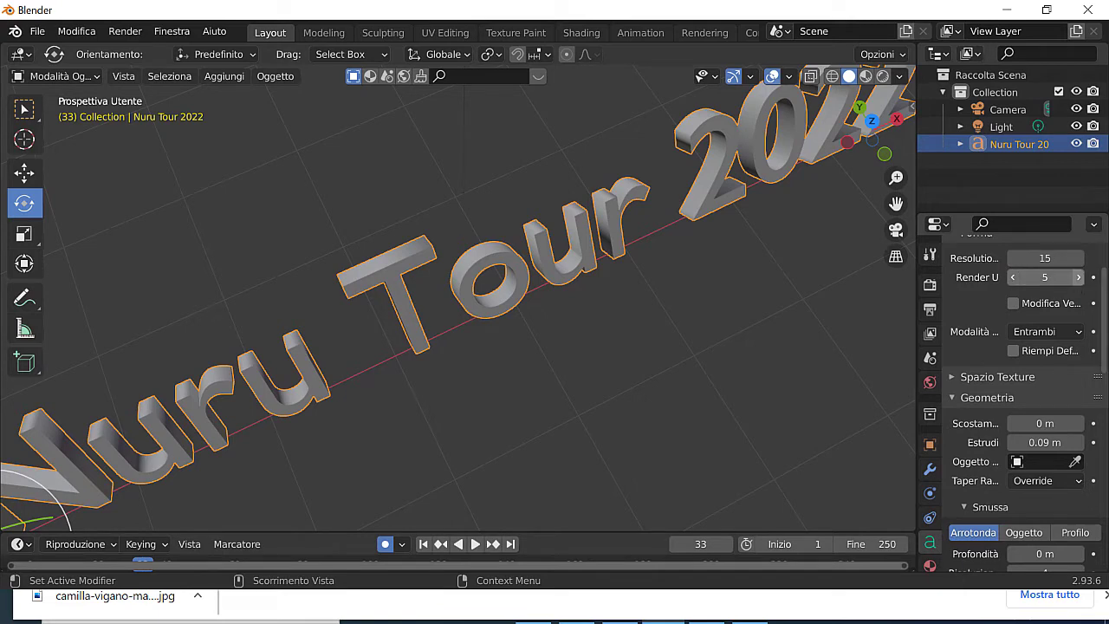
scroll(875, 292, "down", 1)
scroll(875, 292, "down", 1)
scroll(1048, 445, "down", 3)
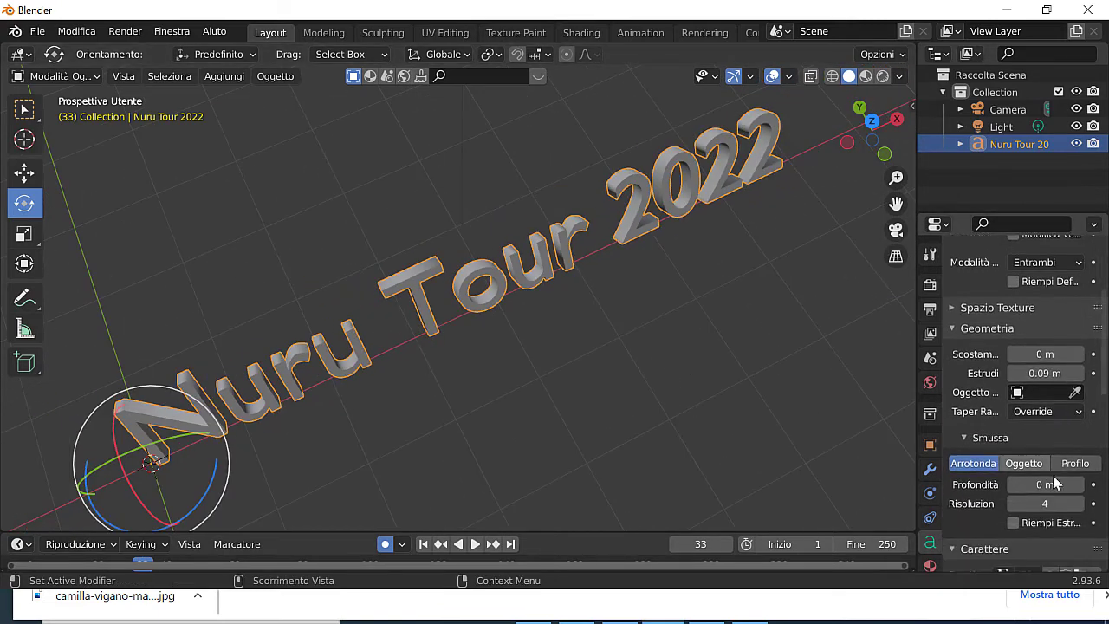
scroll(1047, 445, "down", 1)
left_click(1023, 440)
left_click(975, 440)
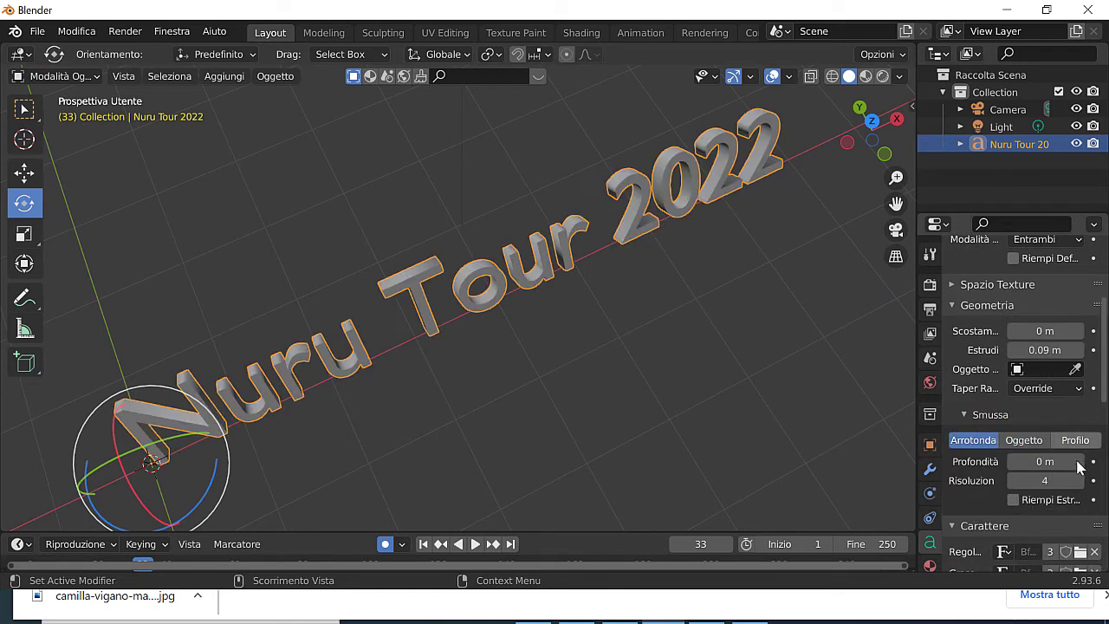
left_click_drag(1044, 461, 1066, 461)
left_click_drag(848, 142, 875, 135)
Step: Set character spacing 1.100, line spacing 3.800 and an X offset of 0.1 m
scroll(1040, 407, "down", 1)
scroll(1051, 520, "down", 6)
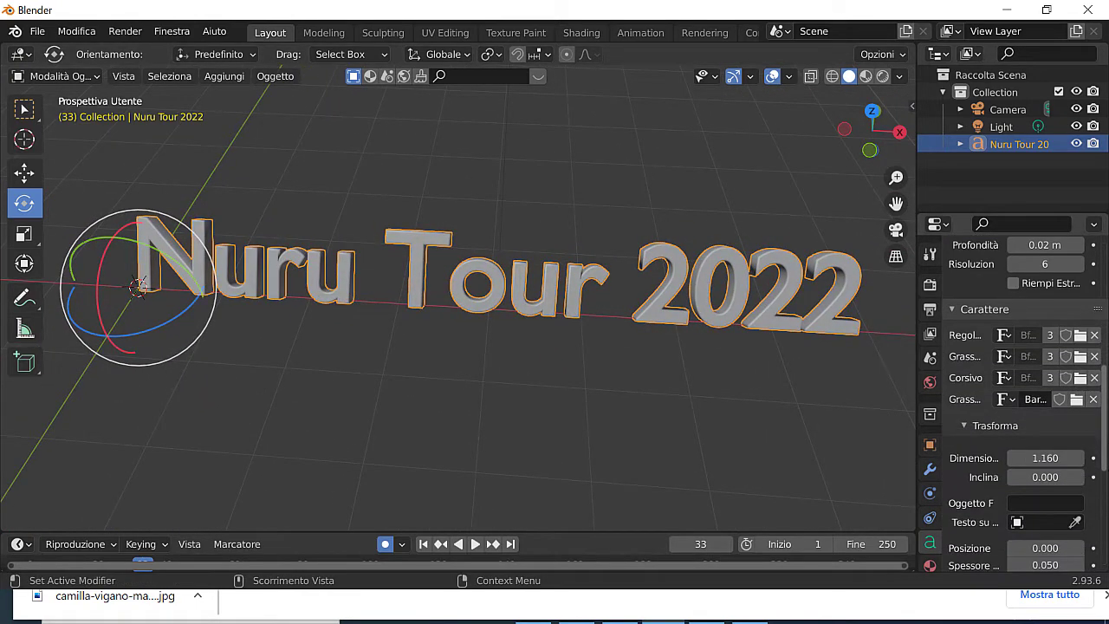
scroll(1051, 537, "down", 4)
scroll(1051, 546, "down", 2)
scroll(1050, 555, "down", 2)
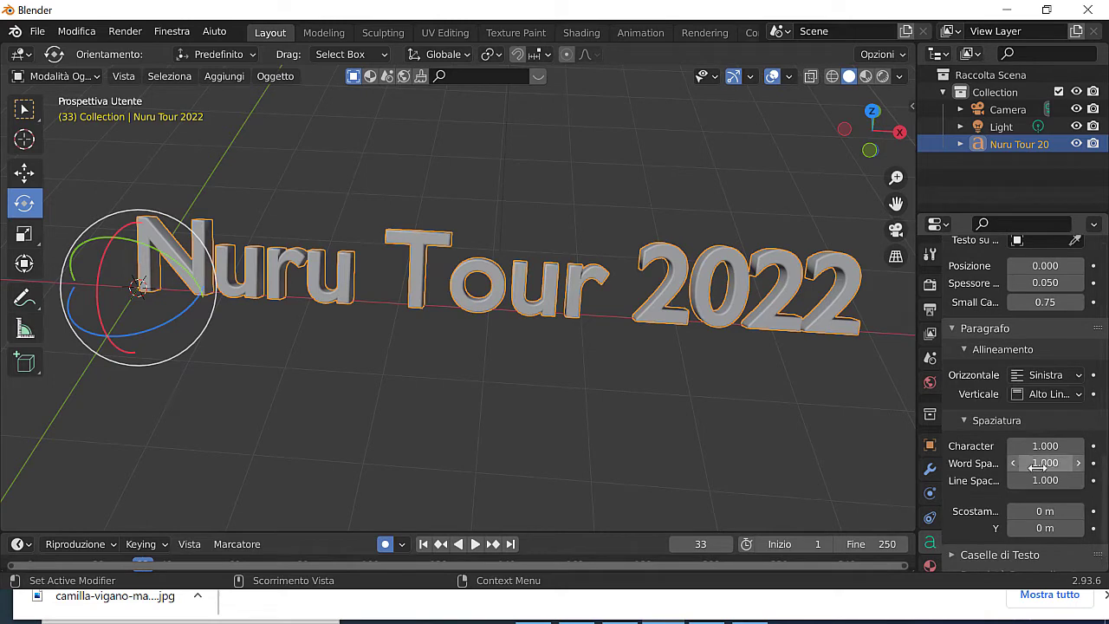
mouse_move(1045, 463)
left_mouse_down()
mouse_move(997, 462)
mouse_move(1044, 462)
left_mouse_up()
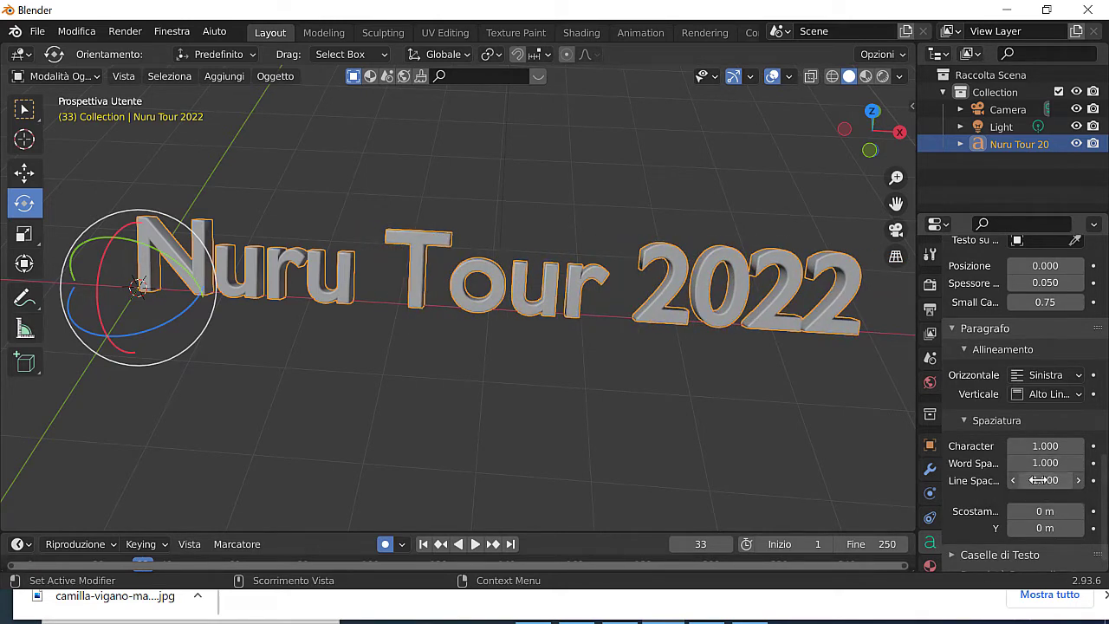
mouse_move(1045, 480)
left_mouse_down()
mouse_move(1066, 480)
mouse_move(1066, 446)
mouse_move(1032, 445)
left_mouse_up()
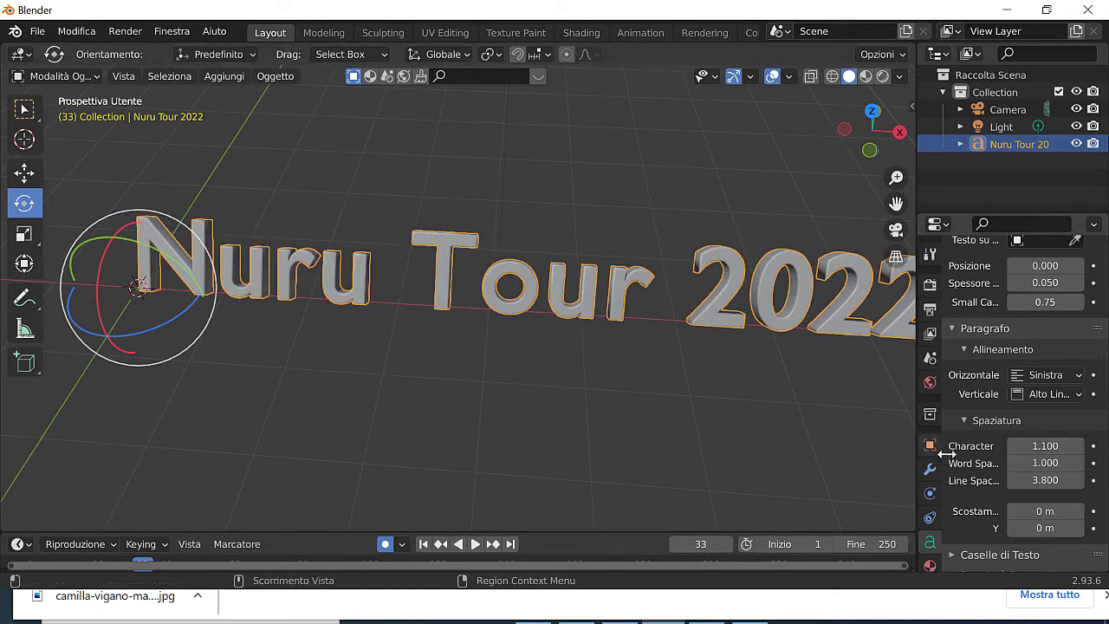
scroll(782, 372, "down", 2)
left_click_drag(1046, 511, 1054, 511)
Step: Rotate the text object freely and about X, then return to a front view
scroll(793, 373, "down", 1)
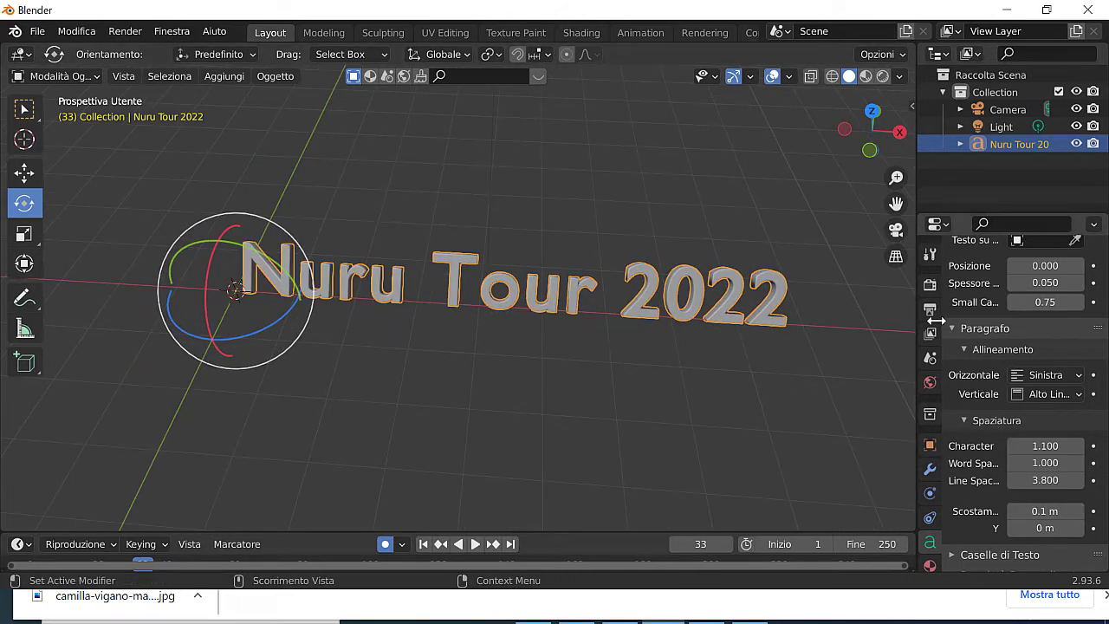
left_click_drag(871, 130, 804, 185)
mouse_move(524, 258)
left_mouse_down()
mouse_move(510, 246)
mouse_move(526, 258)
left_mouse_up()
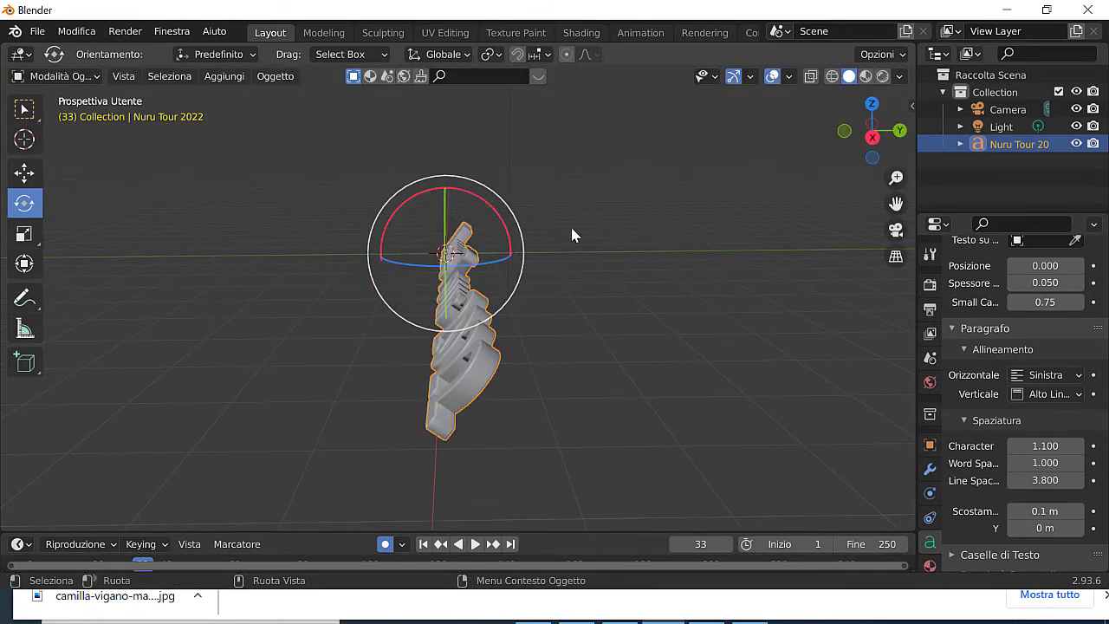
left_click_drag(872, 130, 815, 156)
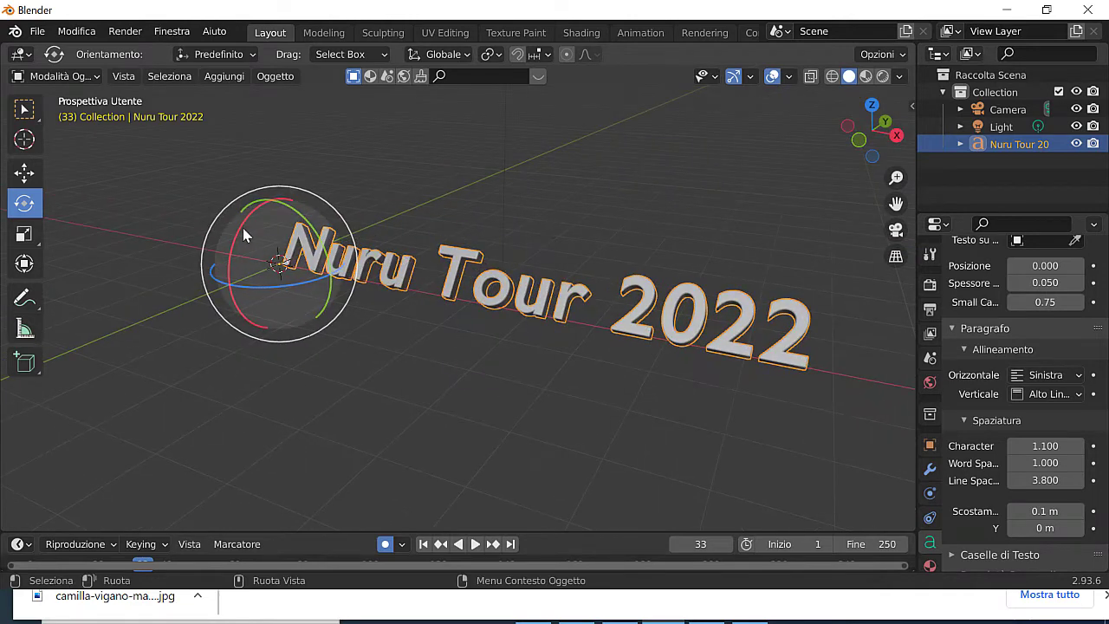
left_click_drag(243, 228, 232, 260)
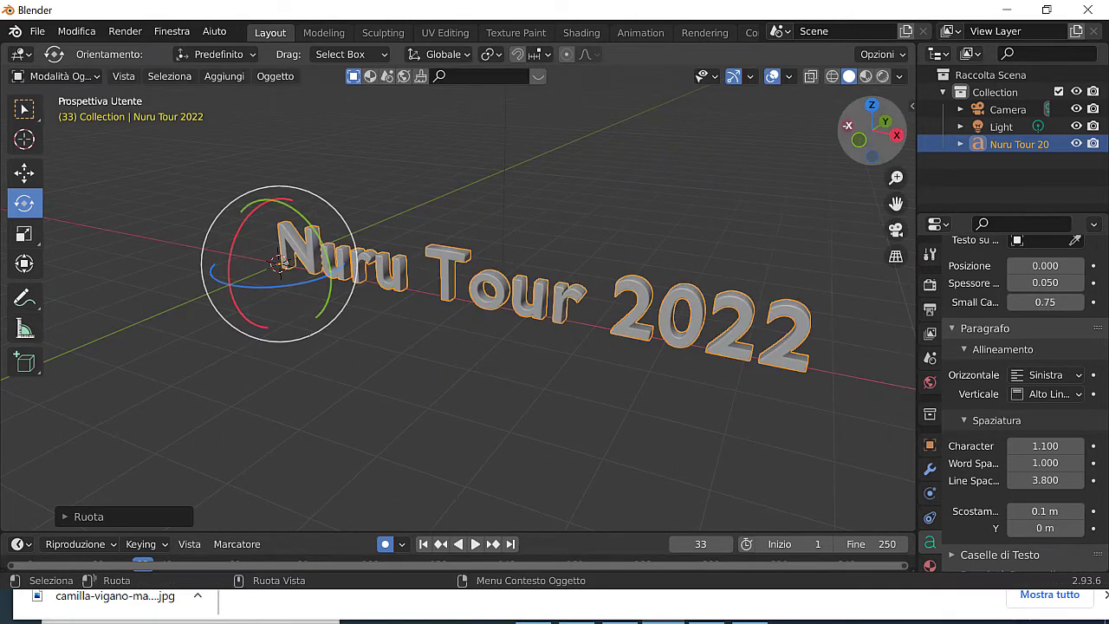
mouse_move(871, 130)
left_mouse_down()
mouse_move(845, 134)
mouse_move(871, 140)
left_mouse_up()
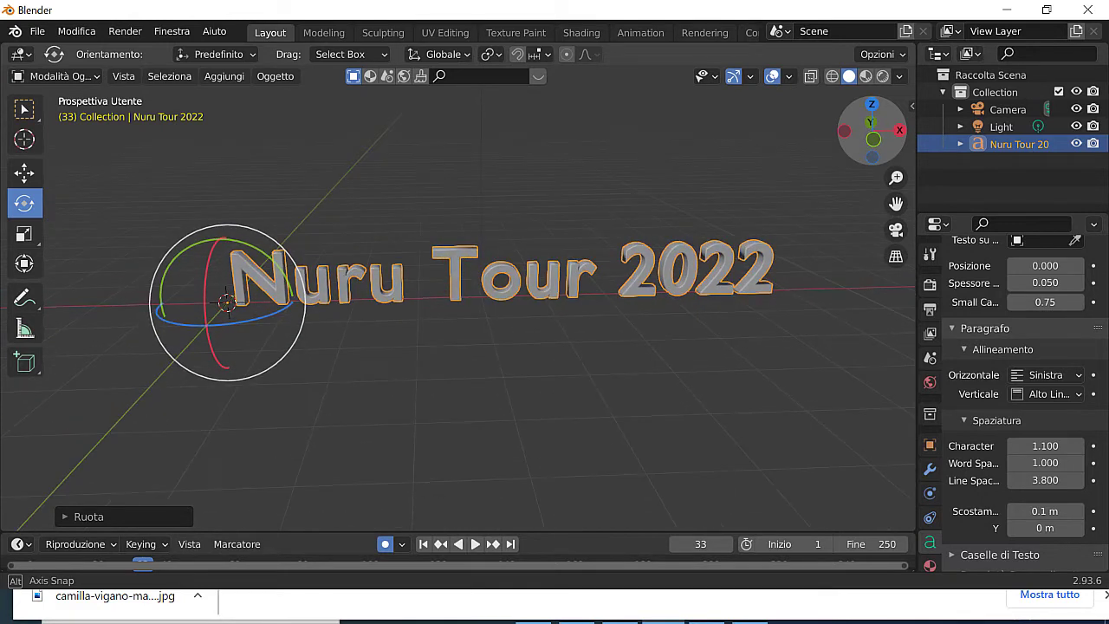
left_click_drag(872, 138, 704, 211)
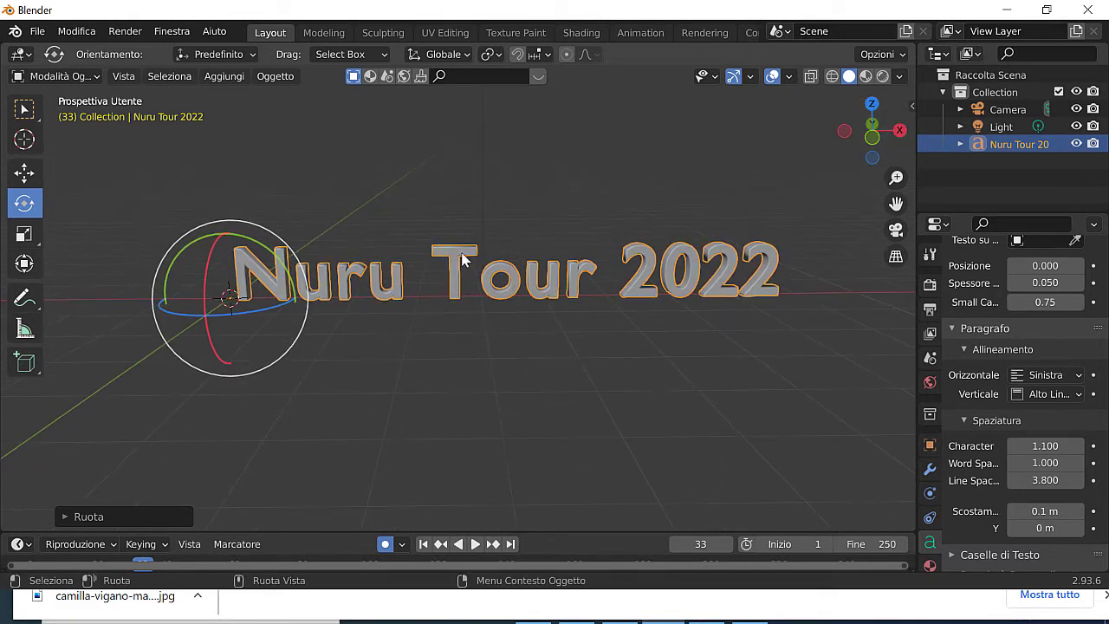
left_click_drag(871, 132, 790, 212)
left_click_drag(871, 130, 871, 130)
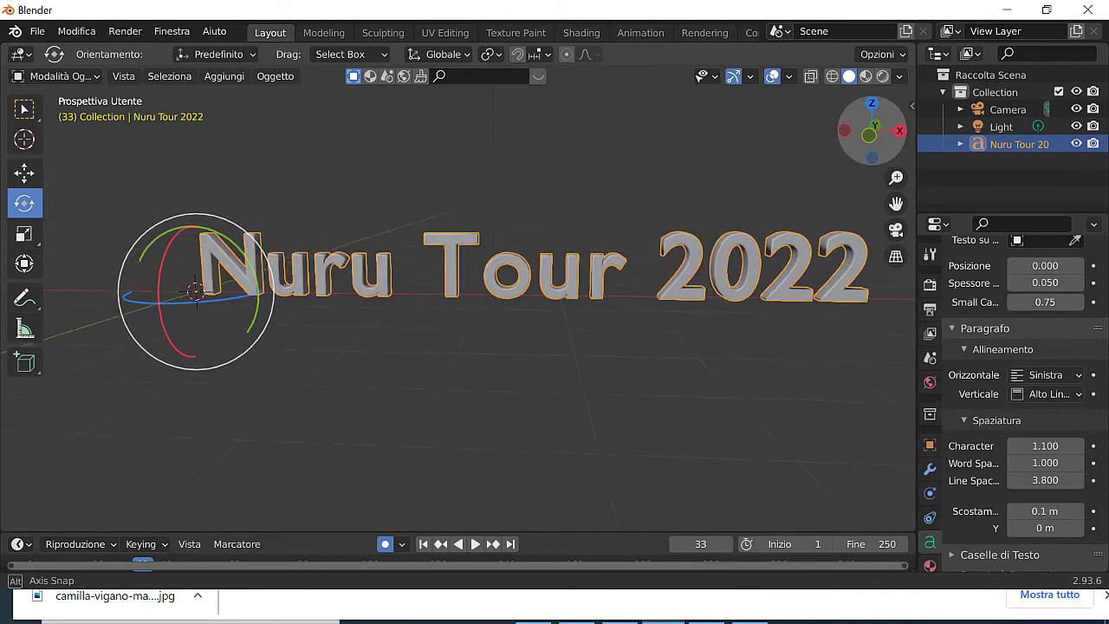
Step: Tighten the word spacing to 0.100
left_click_drag(1049, 462, 971, 462)
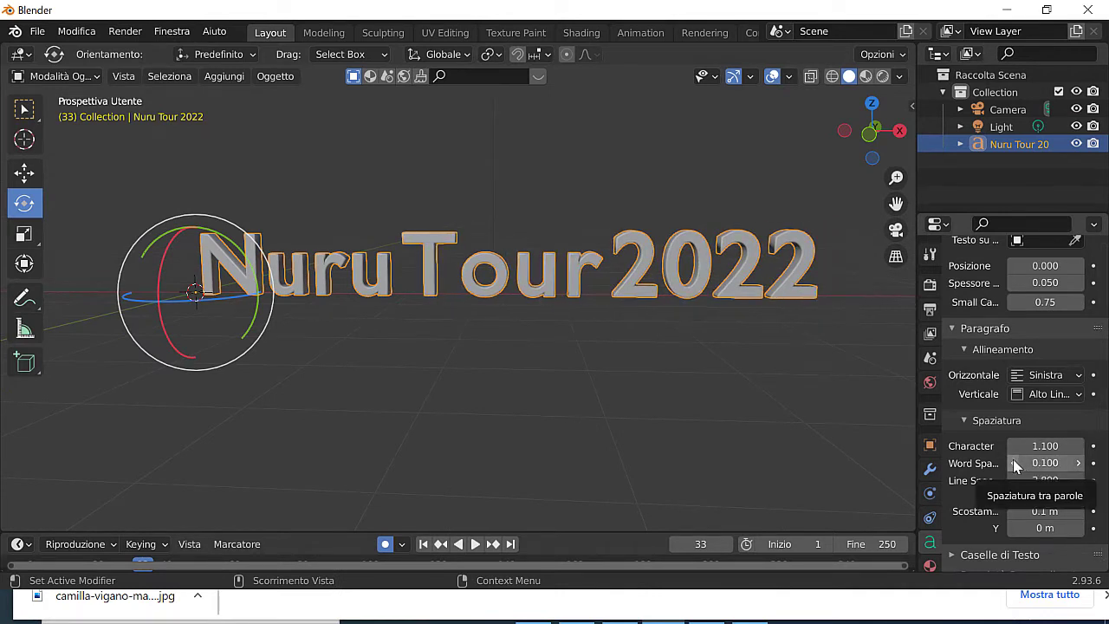
scroll(1023, 459, "down", 1)
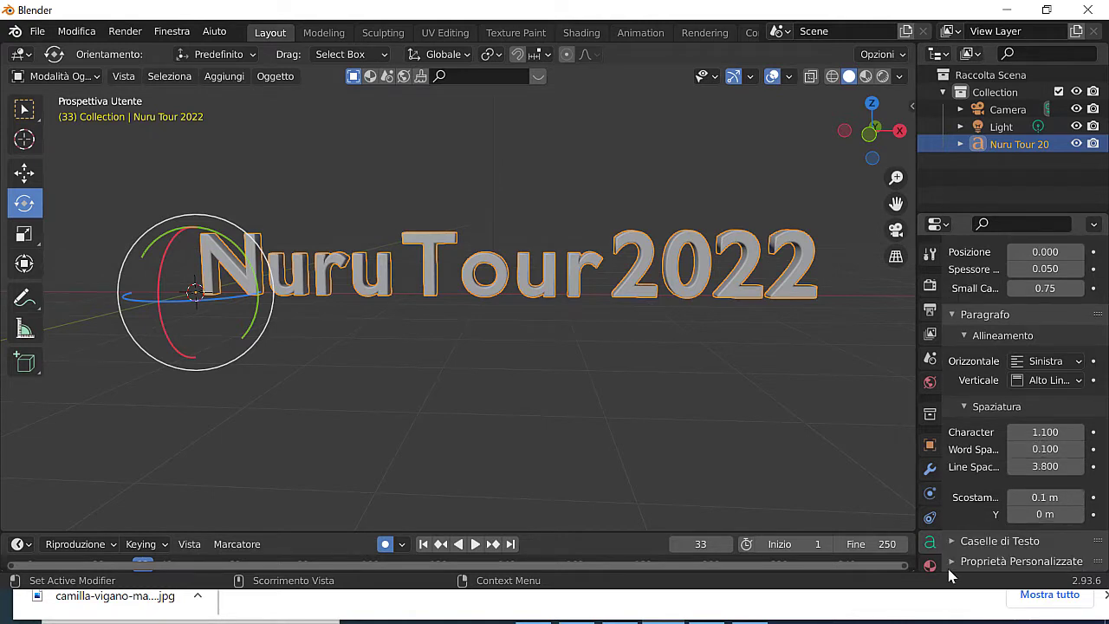
scroll(930, 568, "down", 2)
Step: Give the material a light-green base colour and preview it in Material view
left_click(930, 522)
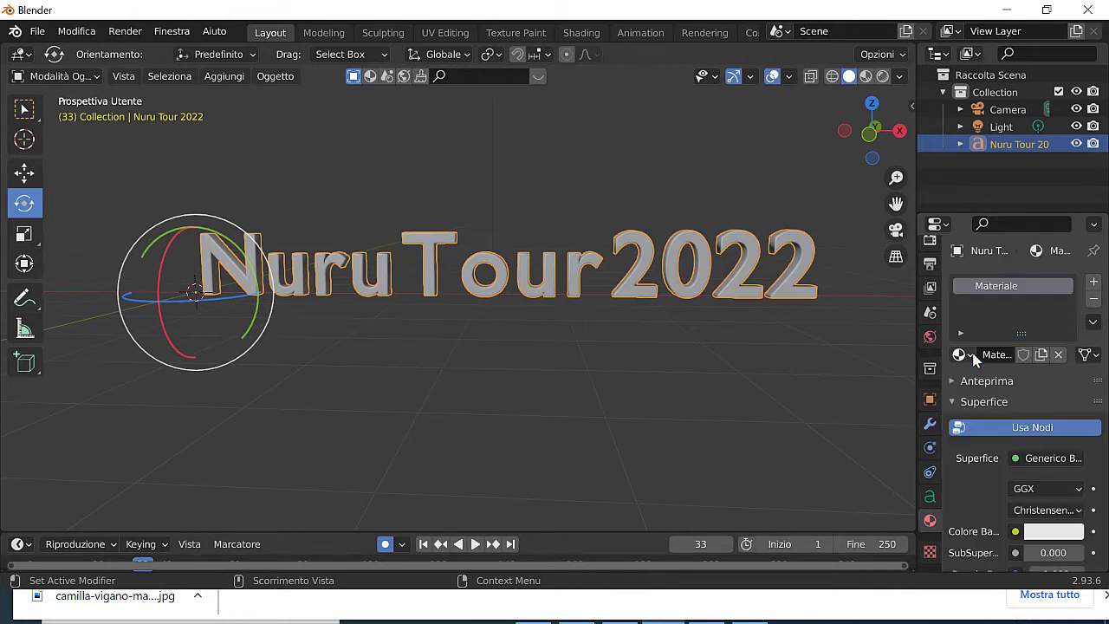
scroll(1102, 465, "down", 2)
scroll(1082, 466, "down", 2)
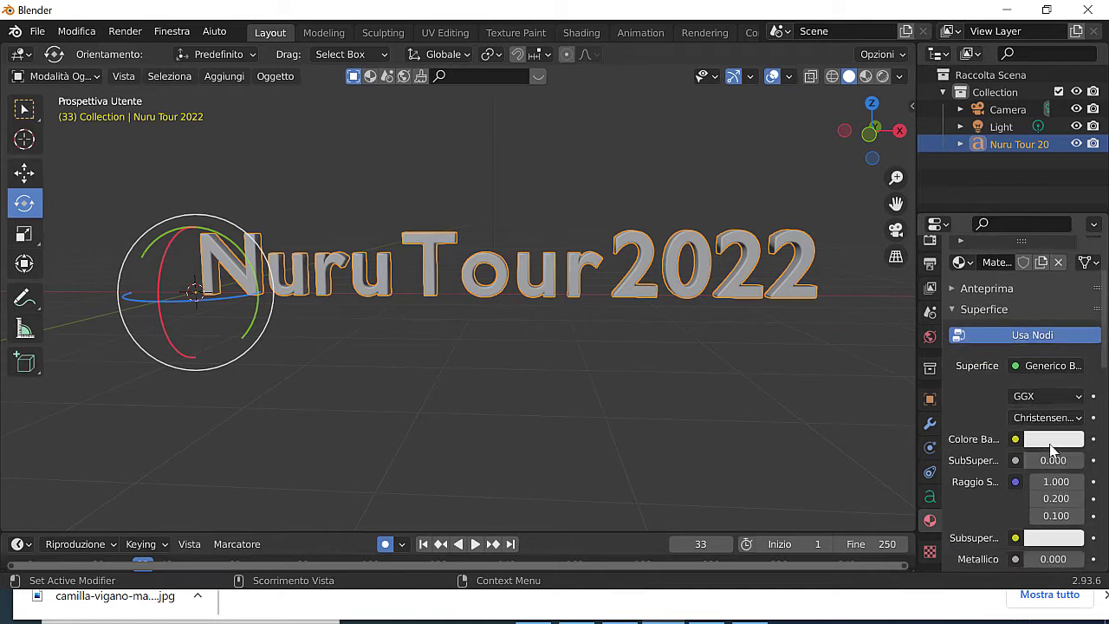
left_click(1052, 441)
left_click_drag(970, 276, 965, 249)
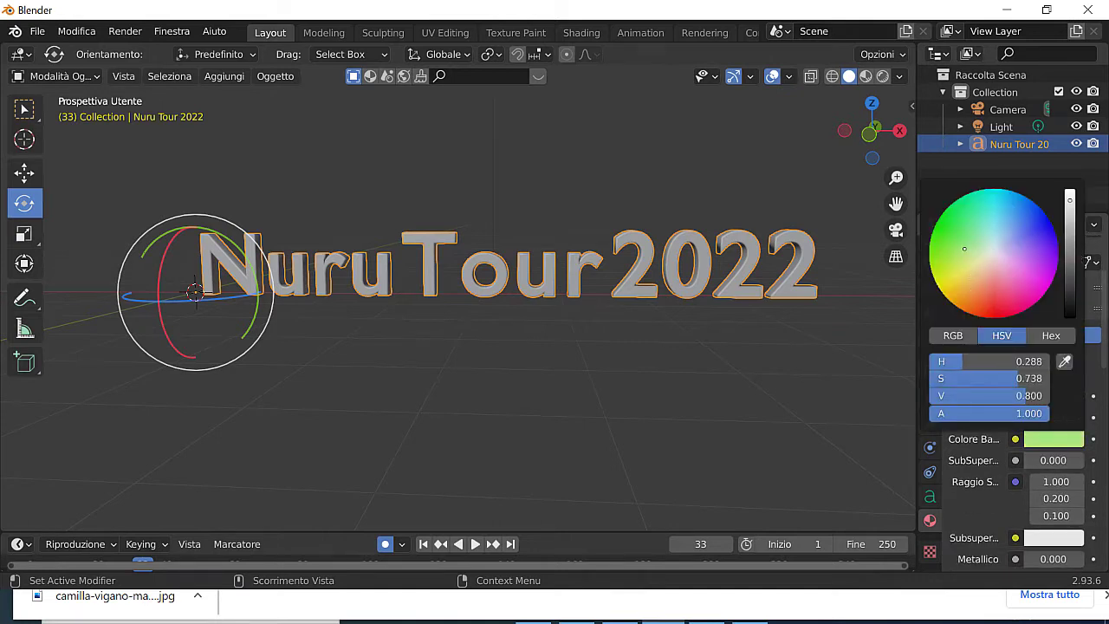
left_click(865, 76)
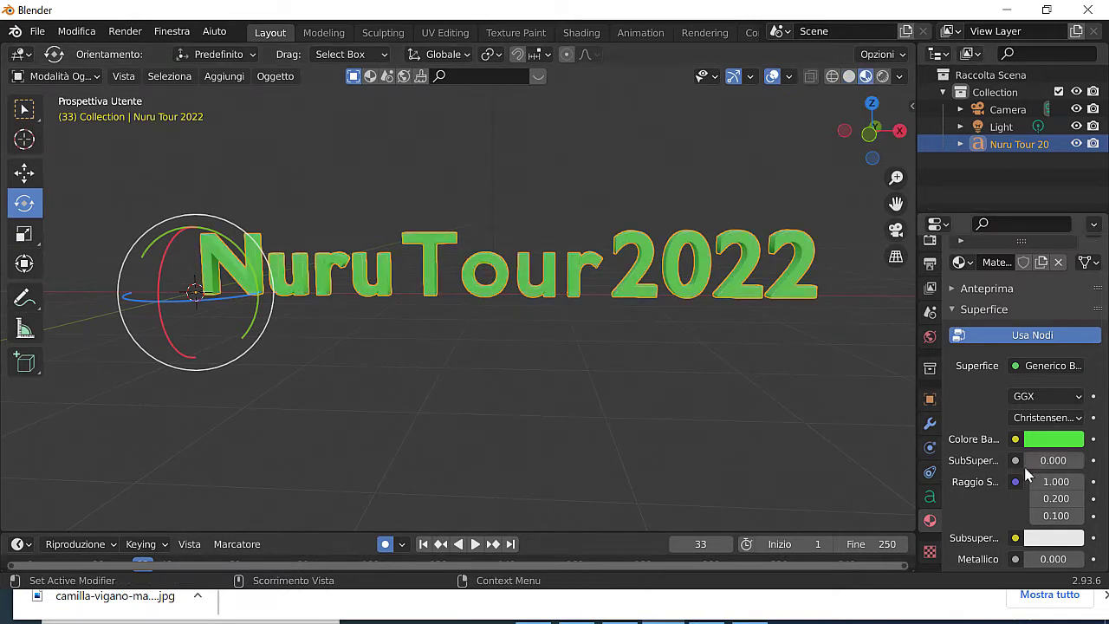
Step: Set the Principled BSDF subsurface colour to yellow-green
left_click_drag(1055, 464, 1065, 465)
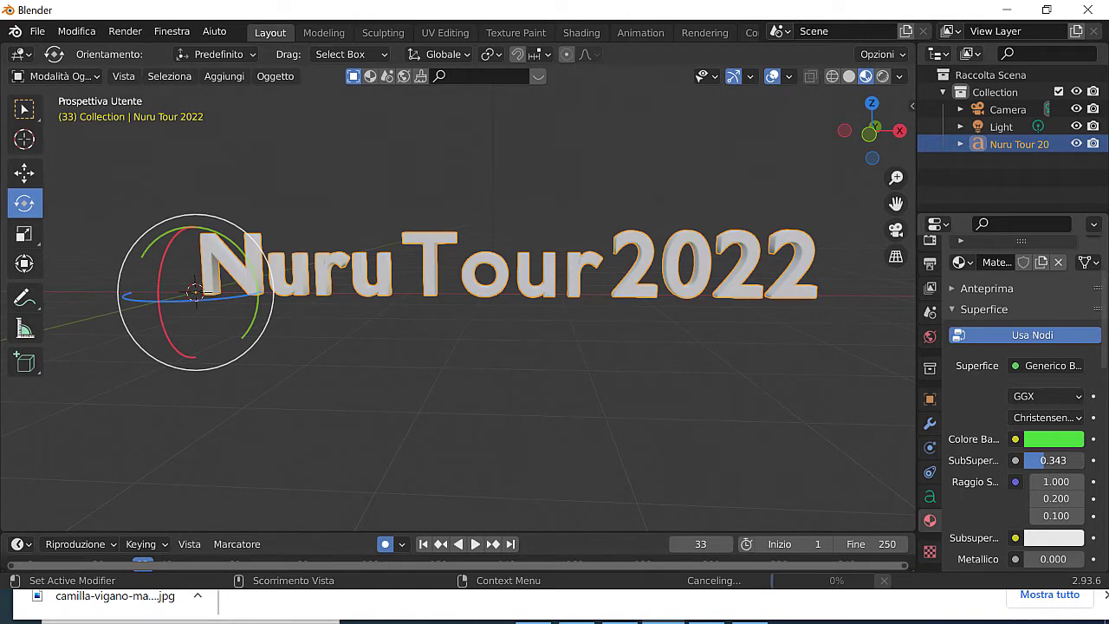
left_click(1016, 460)
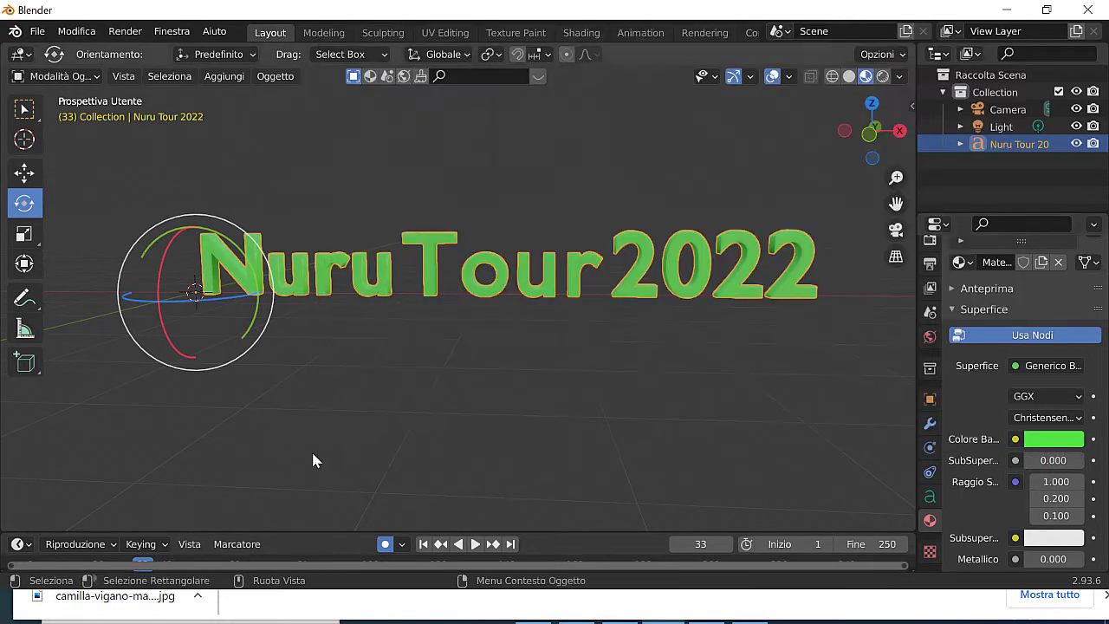
scroll(1032, 511, "down", 1)
left_click(1031, 516)
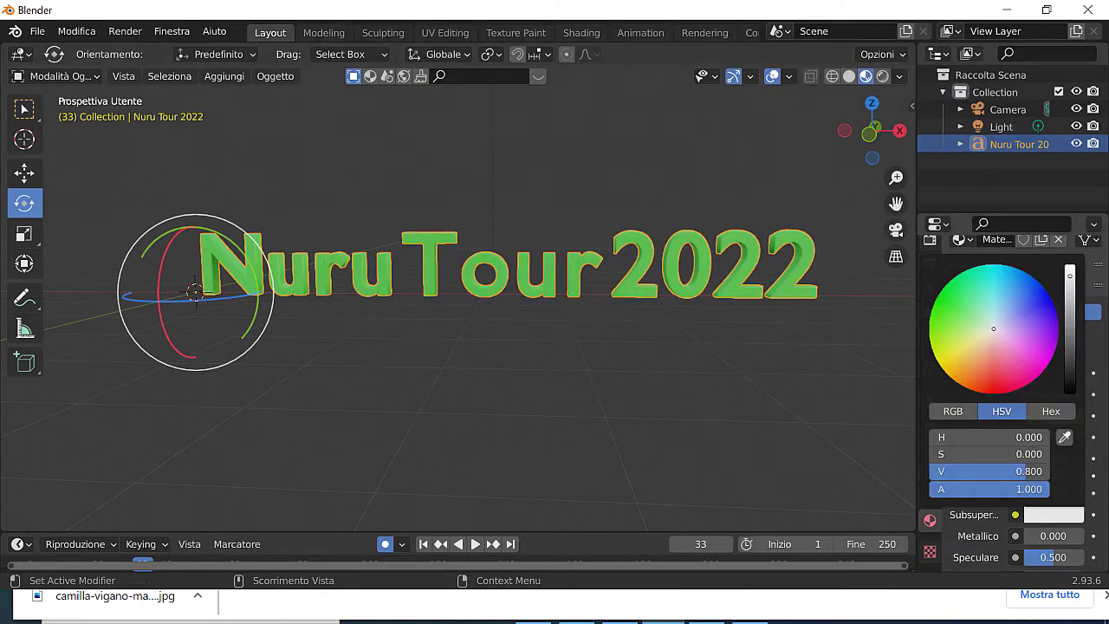
left_click(959, 345)
Step: Set Metallic to 0.743 and Specular Tint to 0.257
scroll(1048, 491, "down", 1)
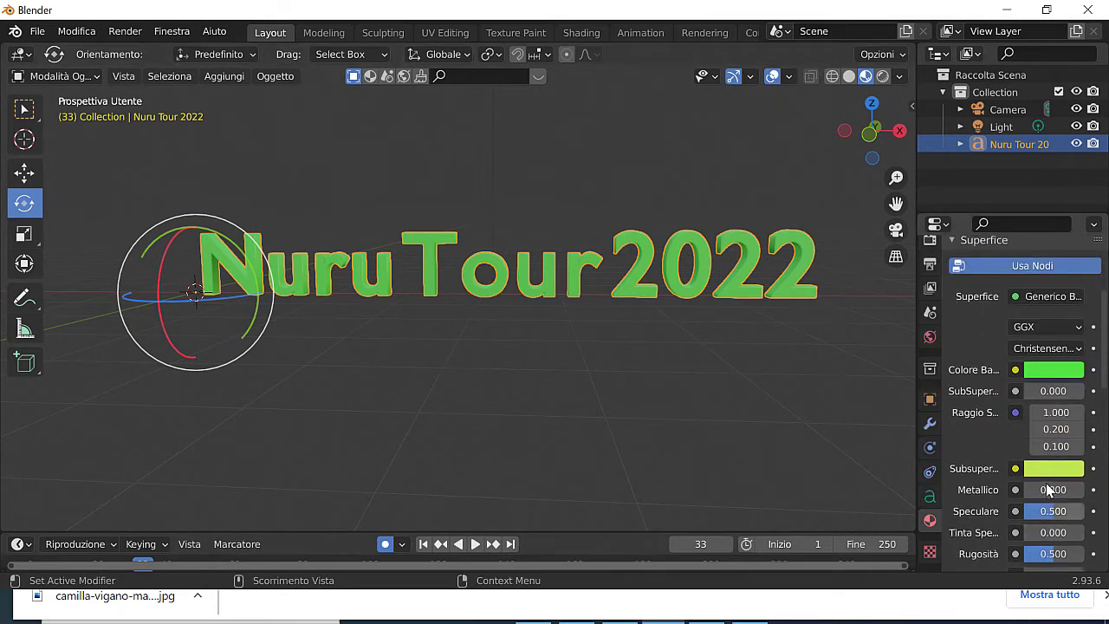
mouse_move(1053, 489)
left_mouse_down()
mouse_move(1084, 490)
mouse_move(1065, 489)
left_mouse_up()
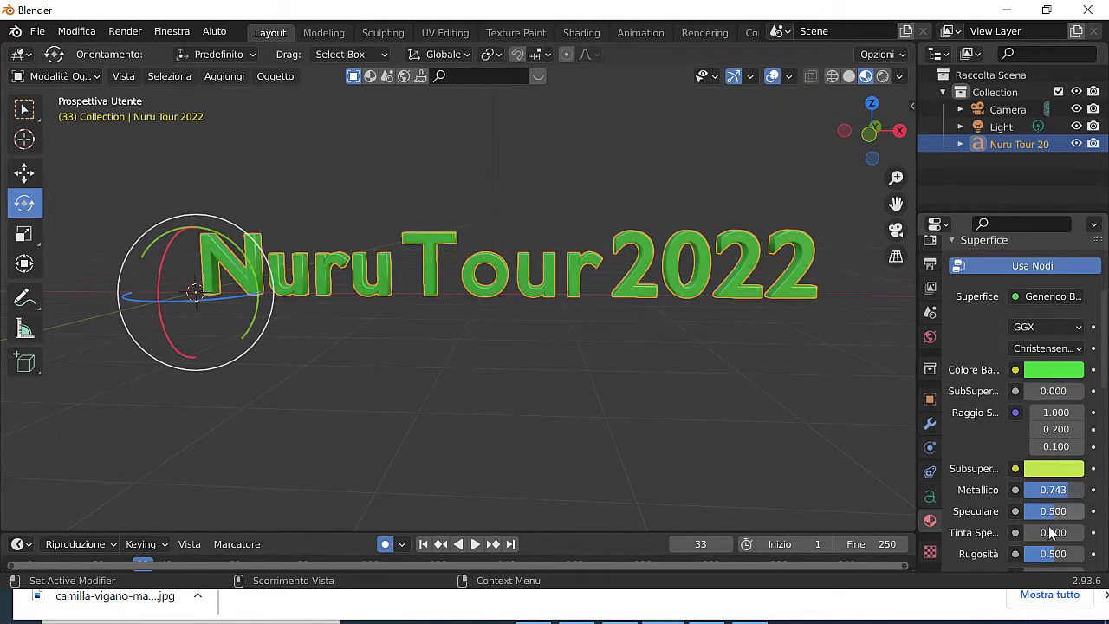
scroll(1036, 533, "down", 1)
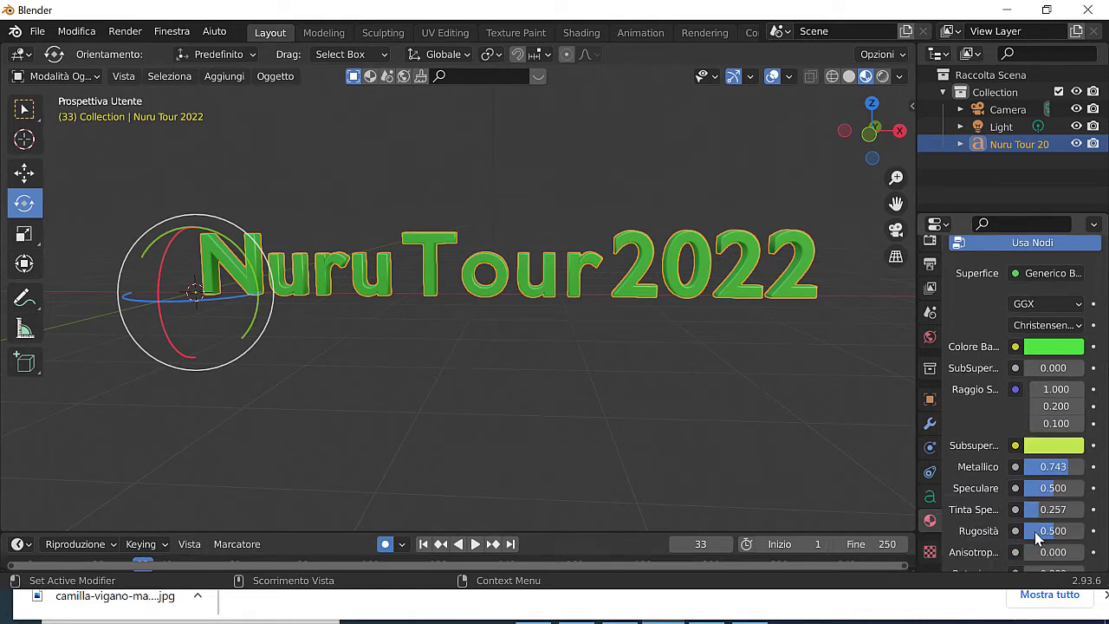
scroll(1037, 533, "down", 3)
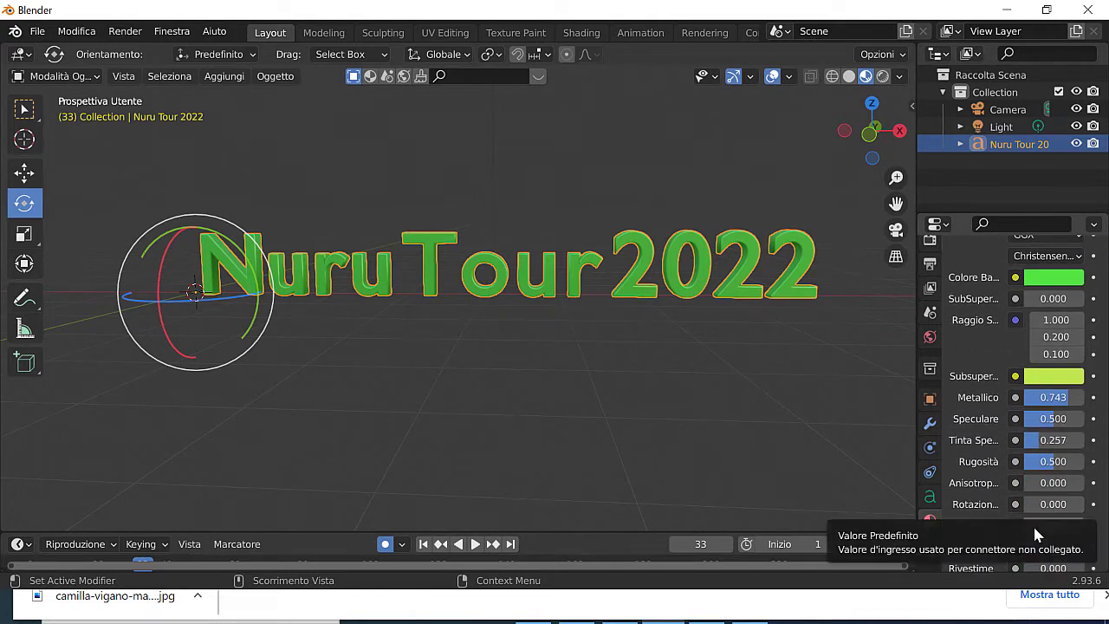
scroll(1052, 477, "down", 1)
scroll(1052, 477, "down", 1)
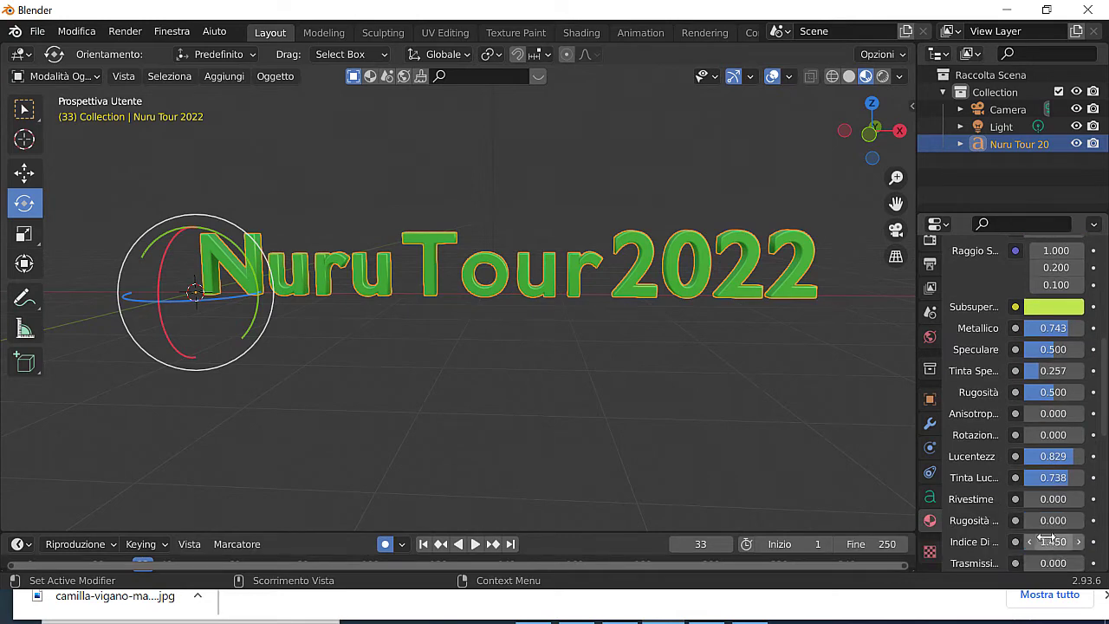
Step: Link the Principled BSDF Subsurface input to a Light Path (Percorso Luce) output
scroll(984, 371, "up", 5)
scroll(984, 371, "up", 5)
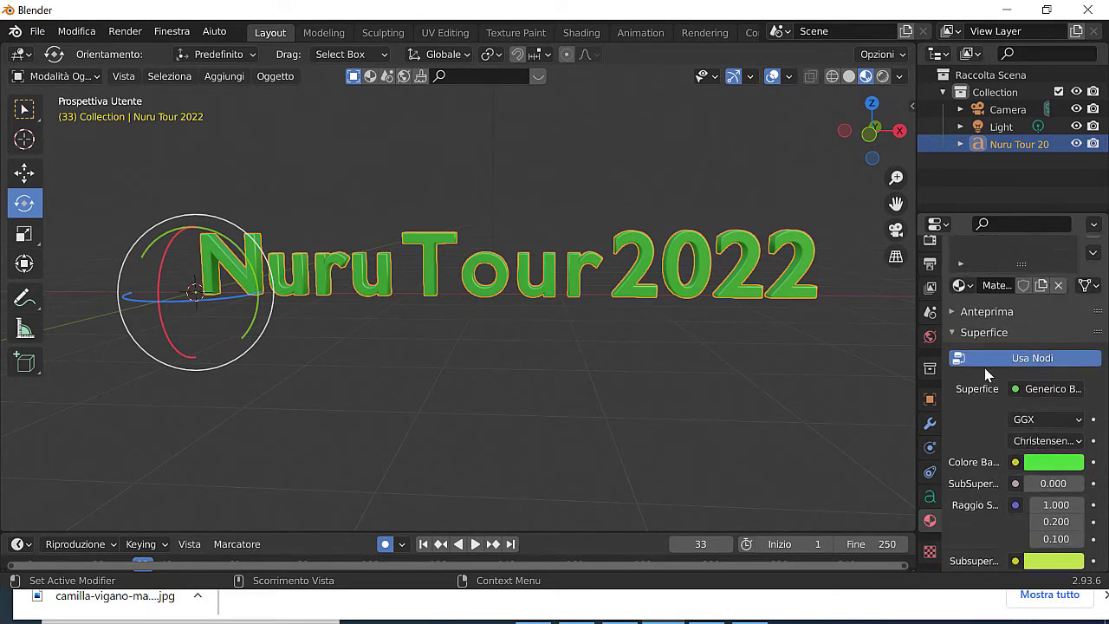
scroll(962, 351, "up", 3)
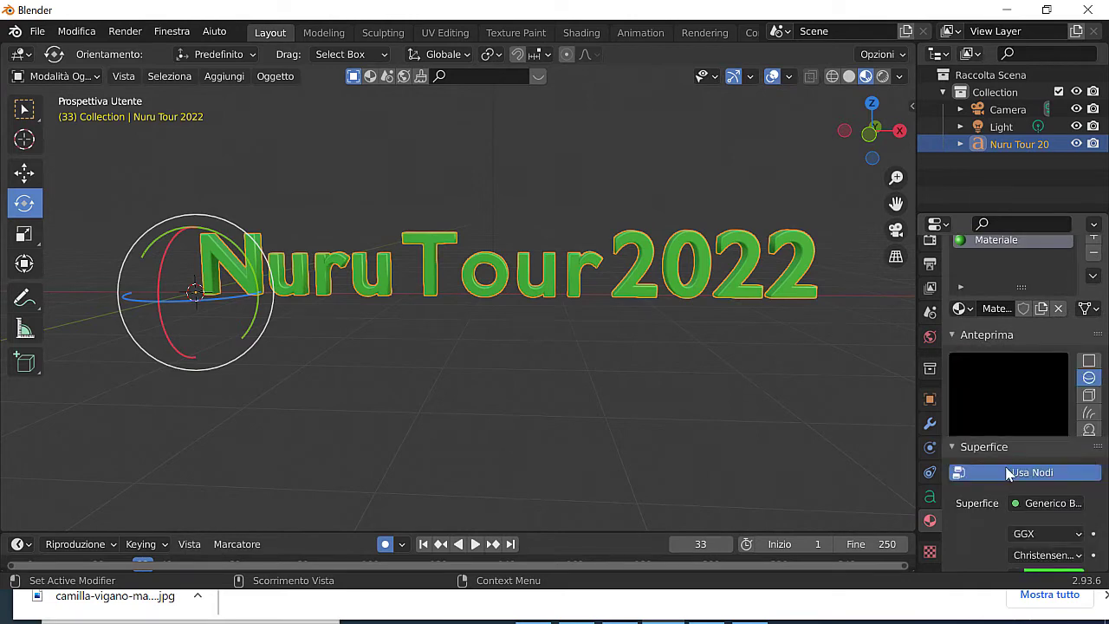
scroll(1034, 421, "down", 2)
scroll(1032, 424, "down", 2)
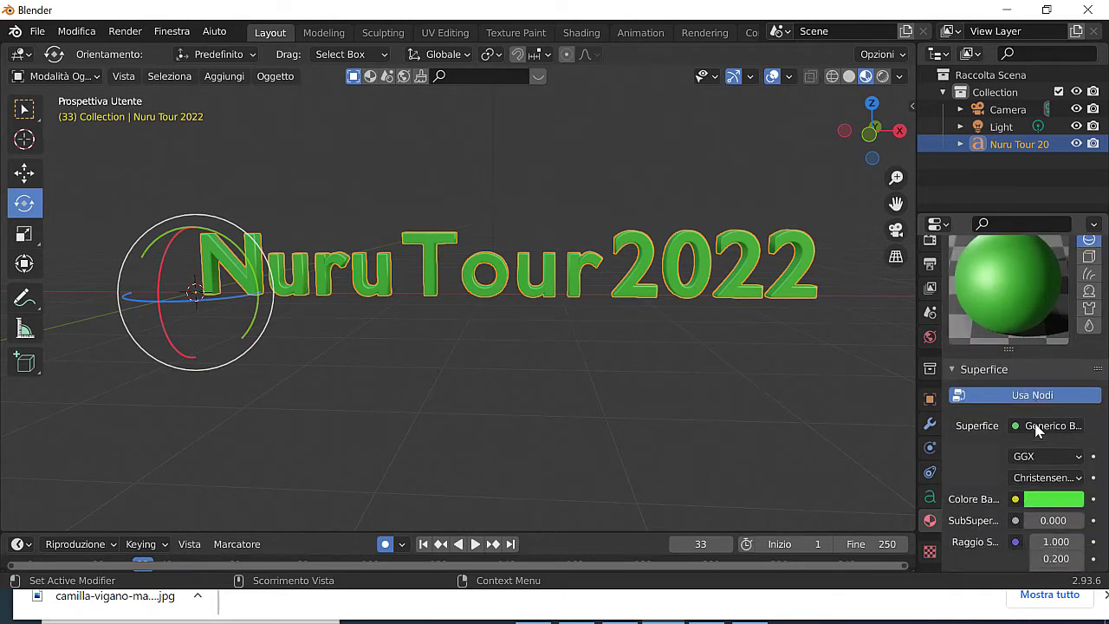
scroll(1027, 433, "down", 2)
left_click(1015, 452)
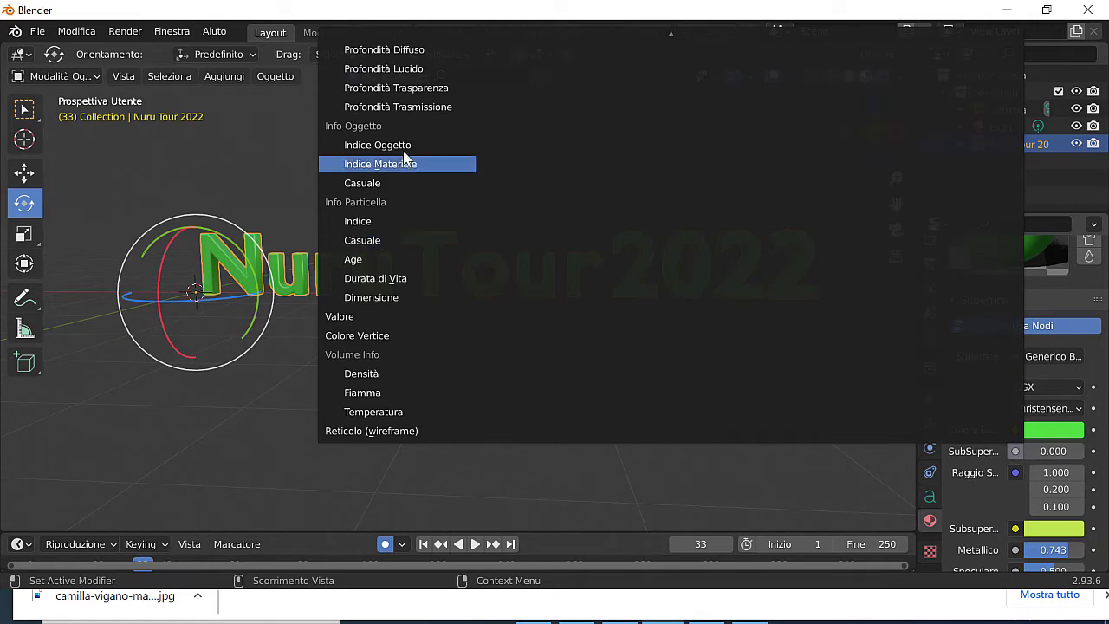
left_click(423, 75)
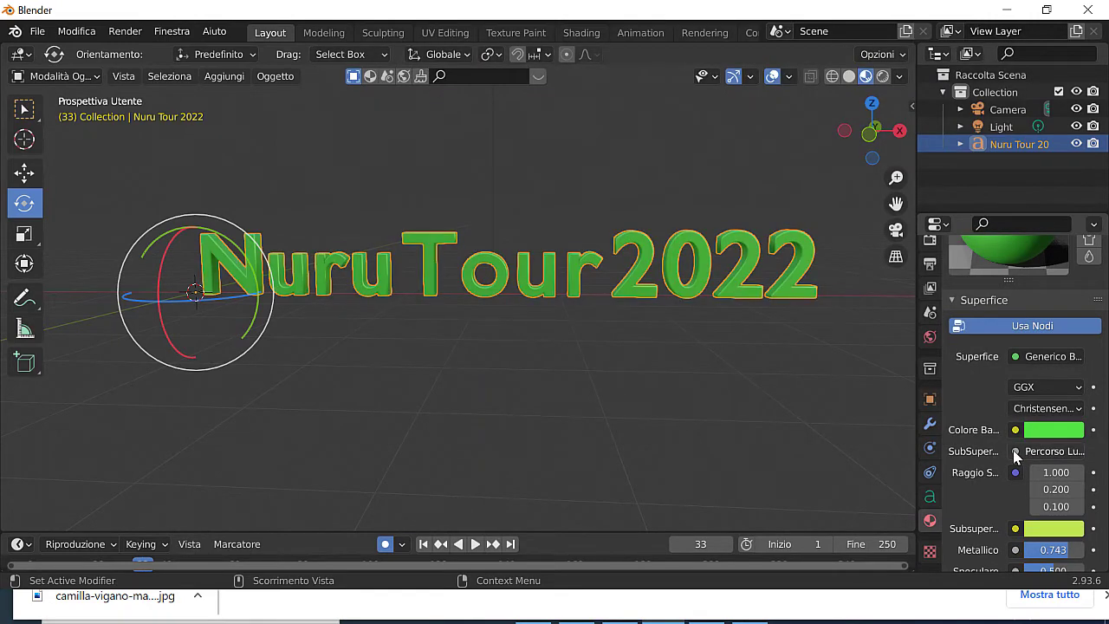
left_click(1016, 451)
left_click(496, 477)
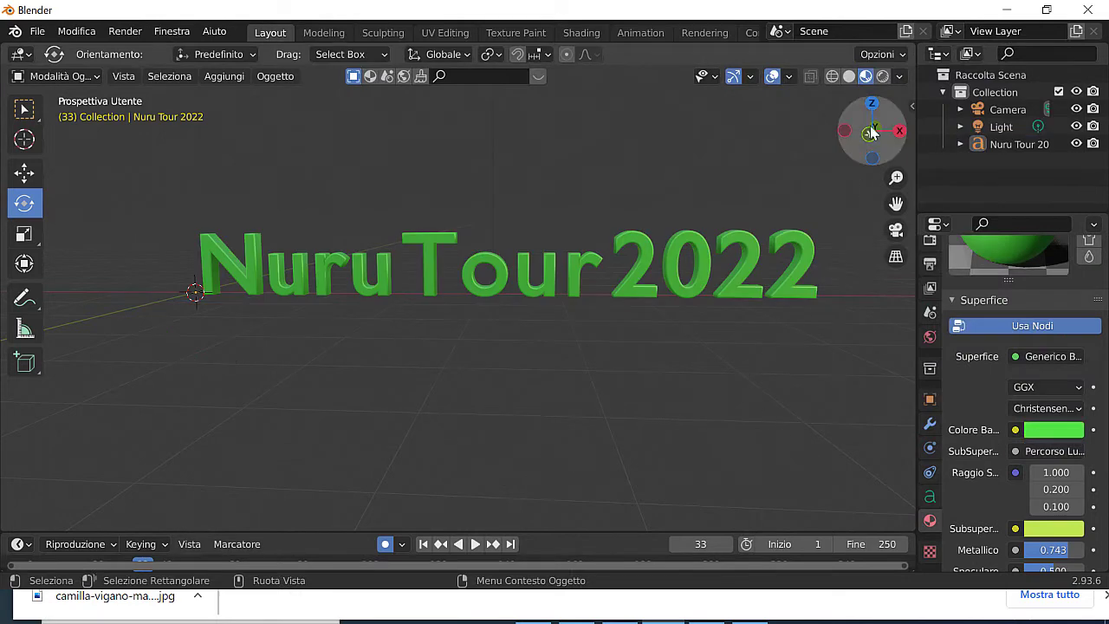
left_click_drag(871, 130, 857, 132)
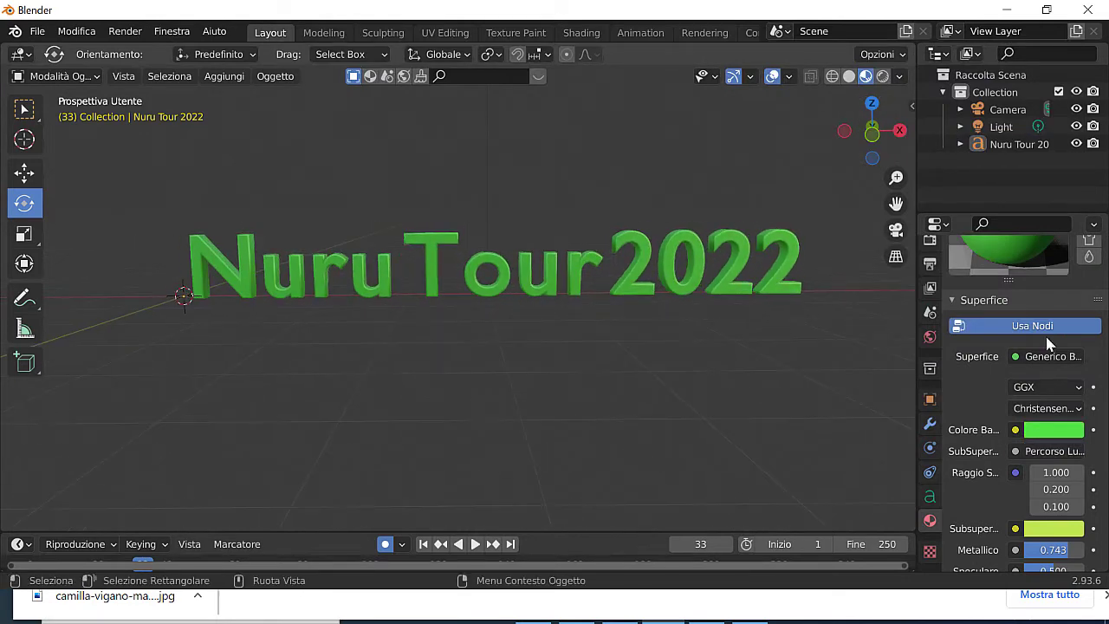
scroll(1047, 344, "down", 1)
scroll(1047, 344, "down", 2)
scroll(1074, 407, "down", 8)
left_click_drag(1105, 461, 1105, 531)
left_click(997, 520)
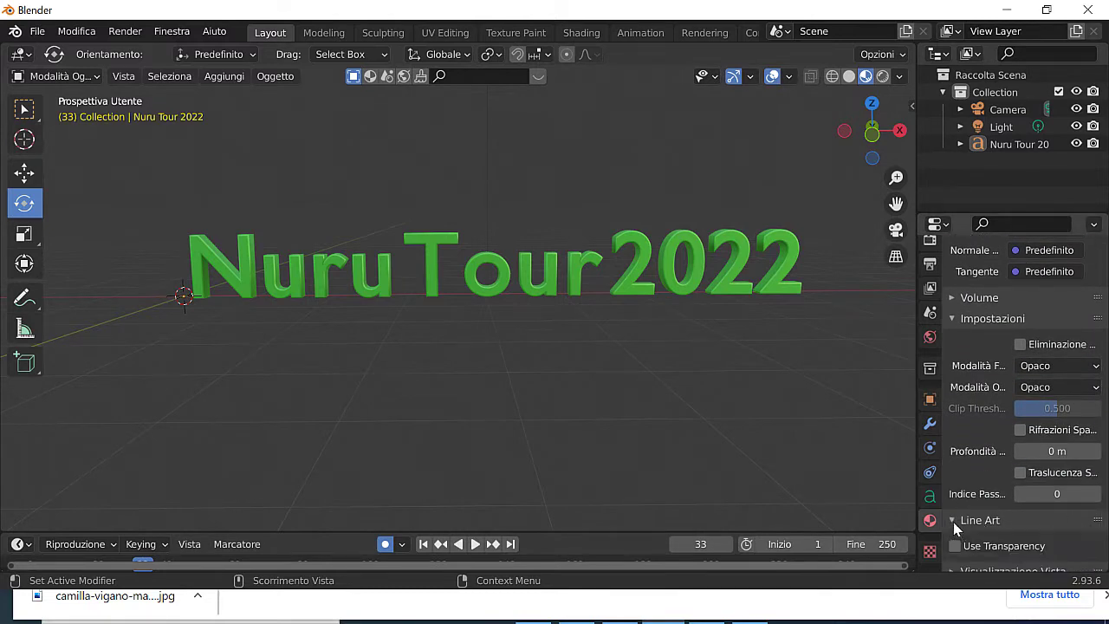
left_click(953, 521)
scroll(691, 292, "up", 2)
scroll(700, 300, "up", 1)
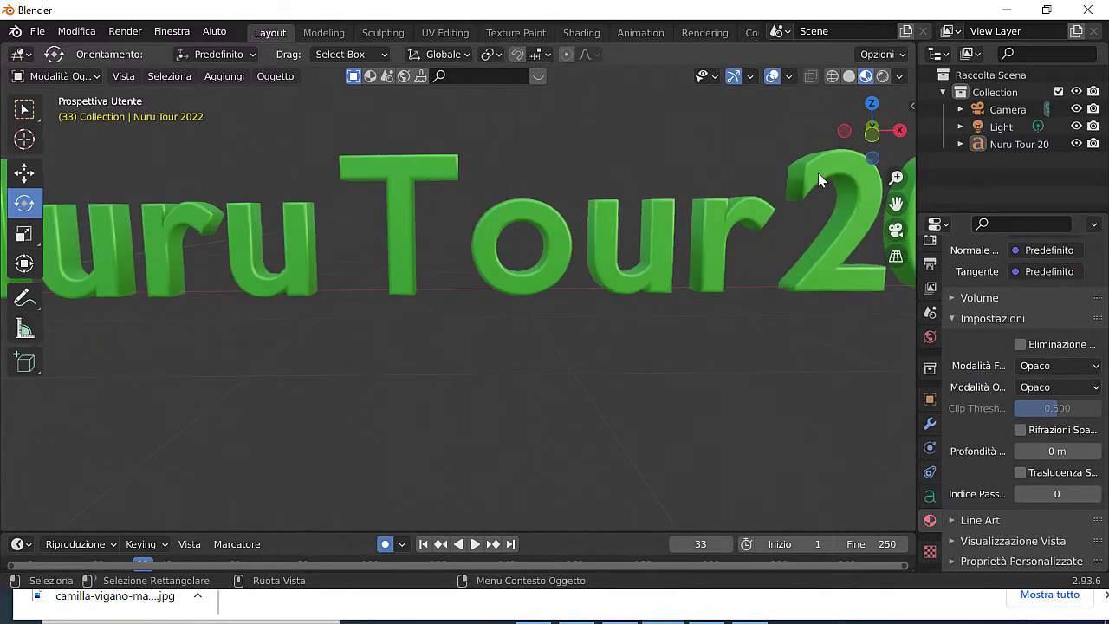
left_click_drag(869, 132, 817, 163)
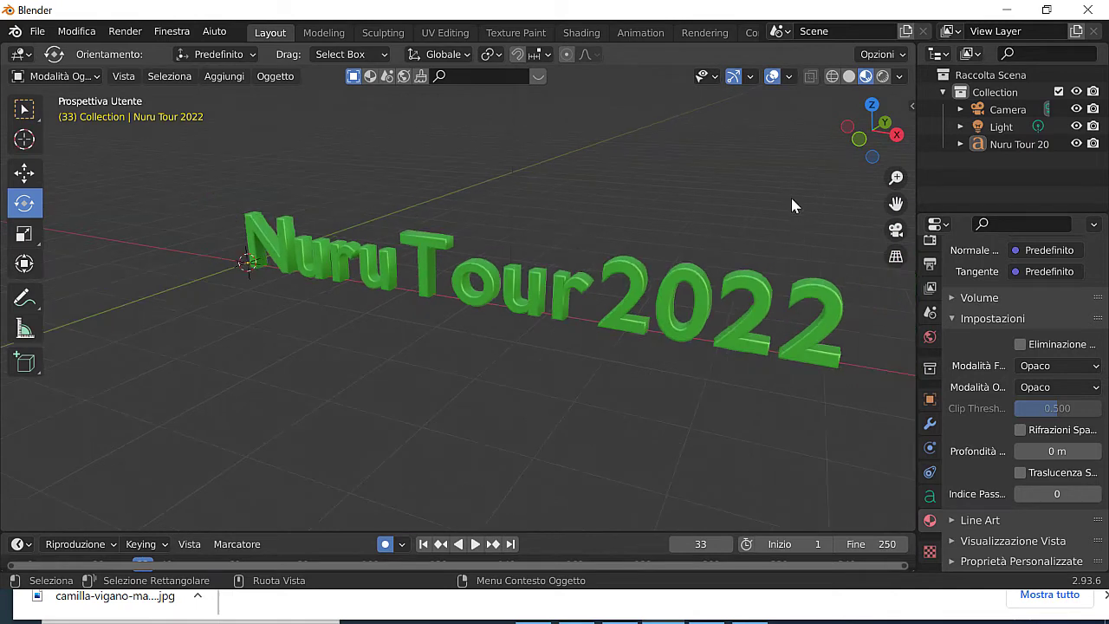
left_click_drag(871, 130, 875, 130)
scroll(733, 351, "up", 1)
scroll(732, 351, "up", 1)
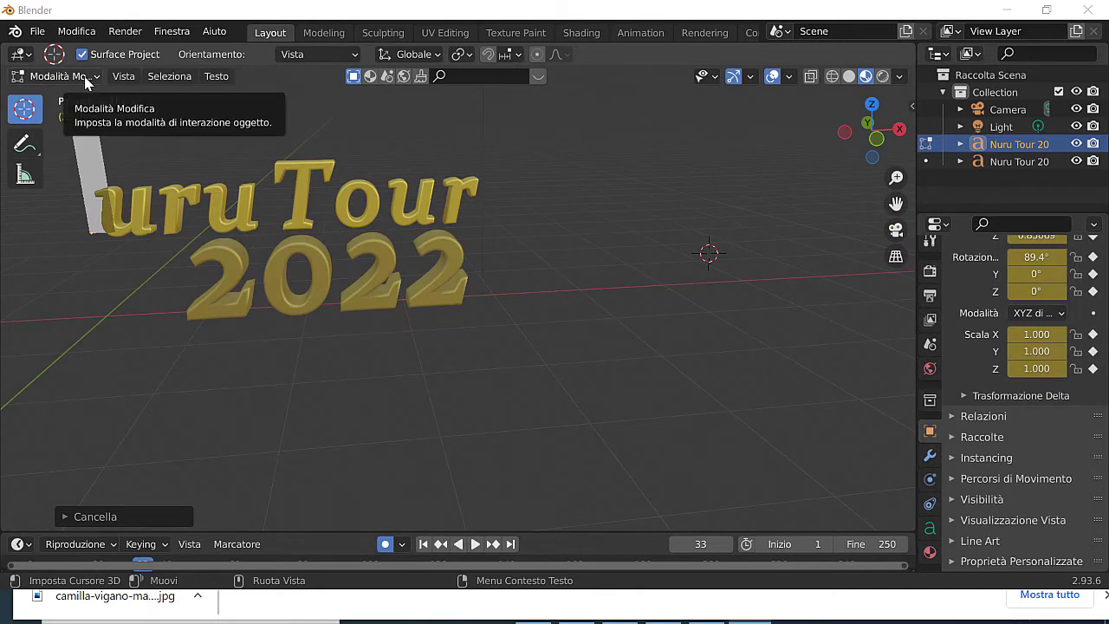
Step: Return to Object Mode and shift the 'uru Tour' text sideways
left_click(82, 76)
left_click(87, 96)
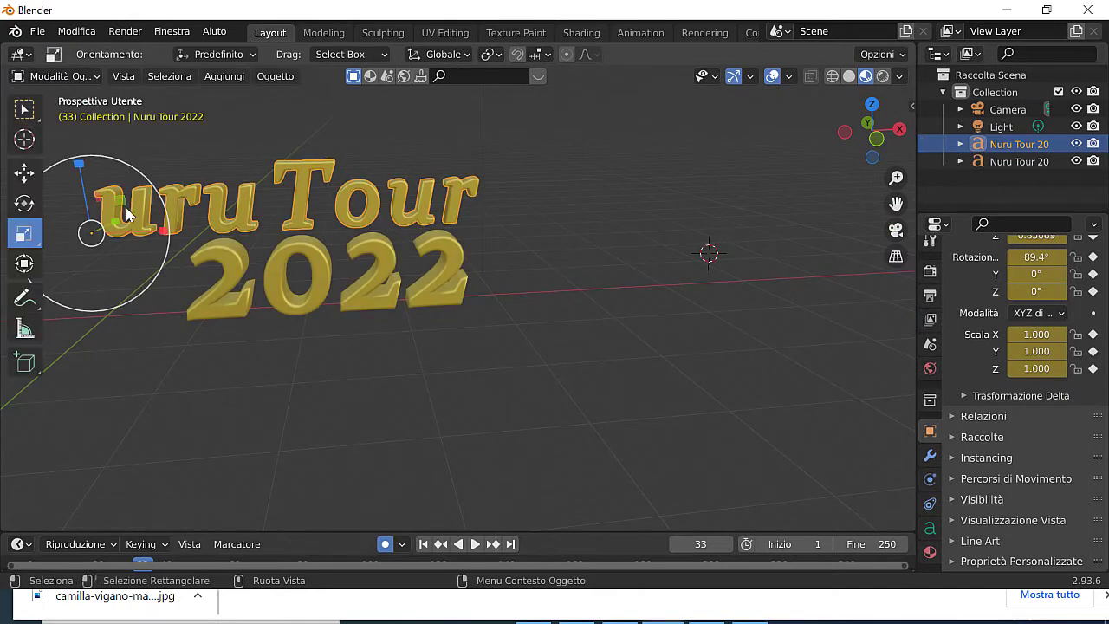
left_click_drag(169, 234, 210, 240)
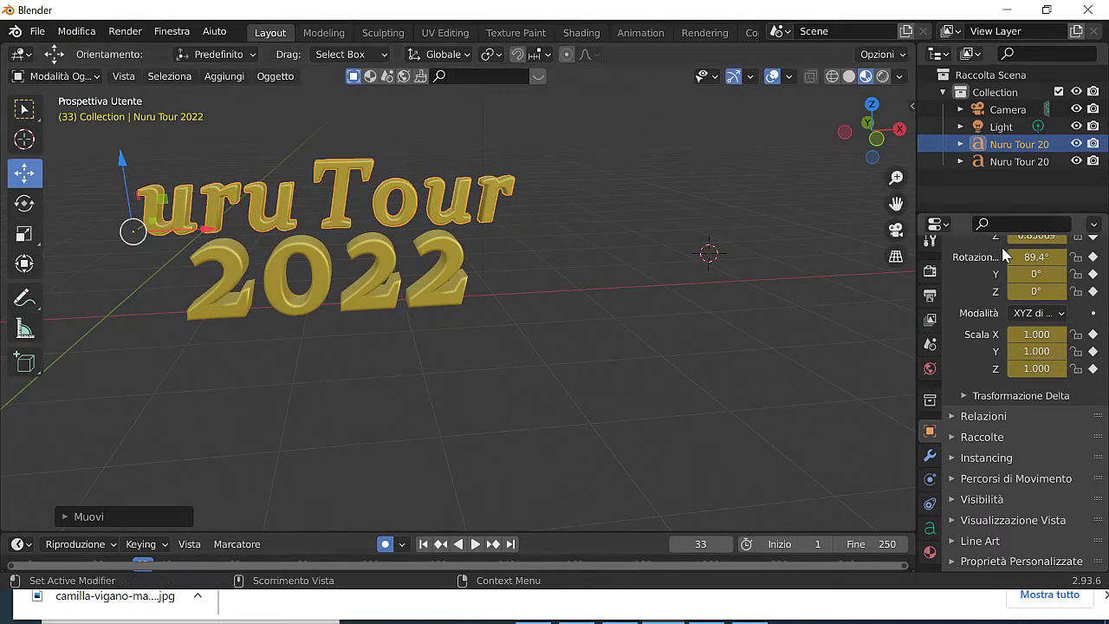
Step: Copy and paste the text object in the Outliner, lowering the copy onto the 2022 line
right_click(989, 147)
left_click(988, 123)
right_click(1019, 148)
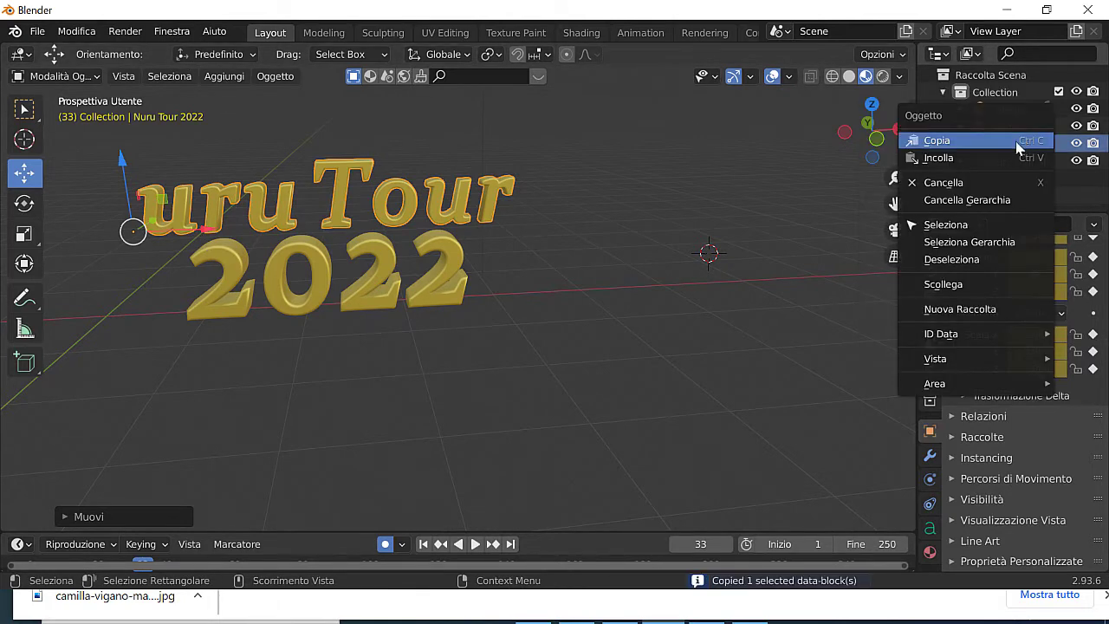
left_click(959, 160)
left_click_drag(122, 161, 134, 231)
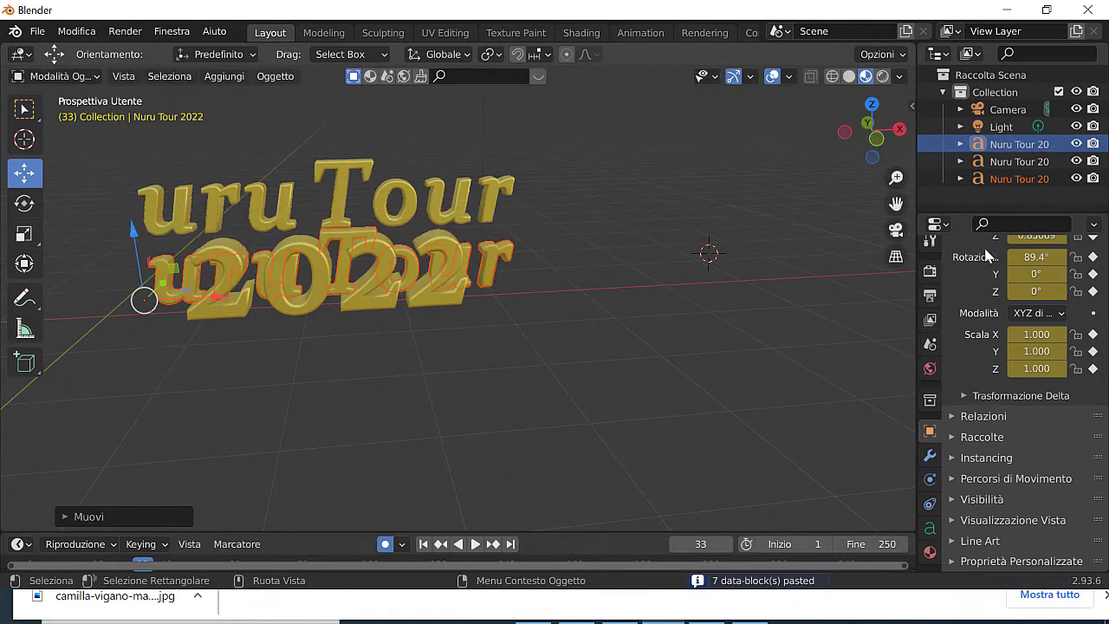
left_click(54, 75)
Step: Cut the copied text down to a single 'N' and return to Object Mode
left_click(69, 113)
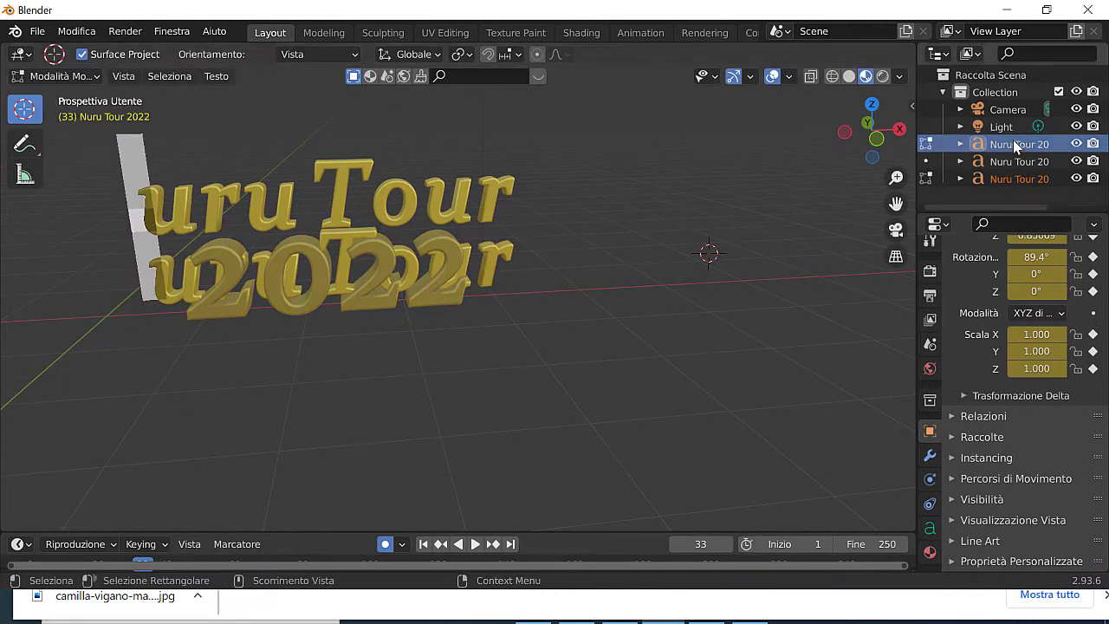
key("Right")
key("Right")
key("Right")
key("Right")
key("Right")
key("Right")
key("Right")
key("Right")
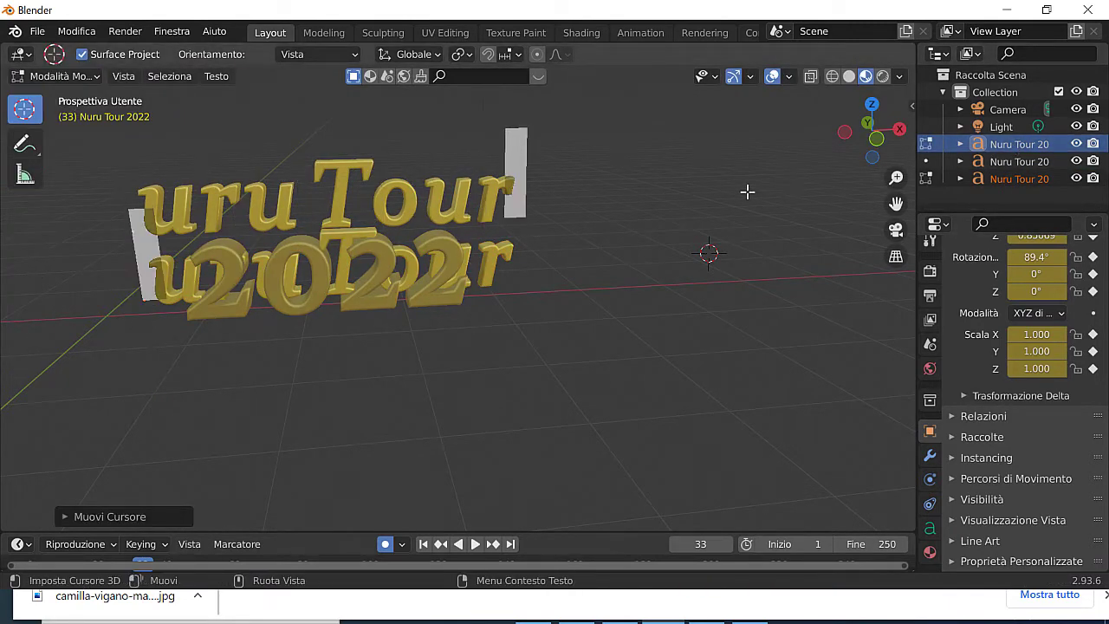
key("BackSpace")
key("BackSpace")
key("BackSpace")
key("BackSpace")
key("BackSpace")
key("BackSpace")
type("N")
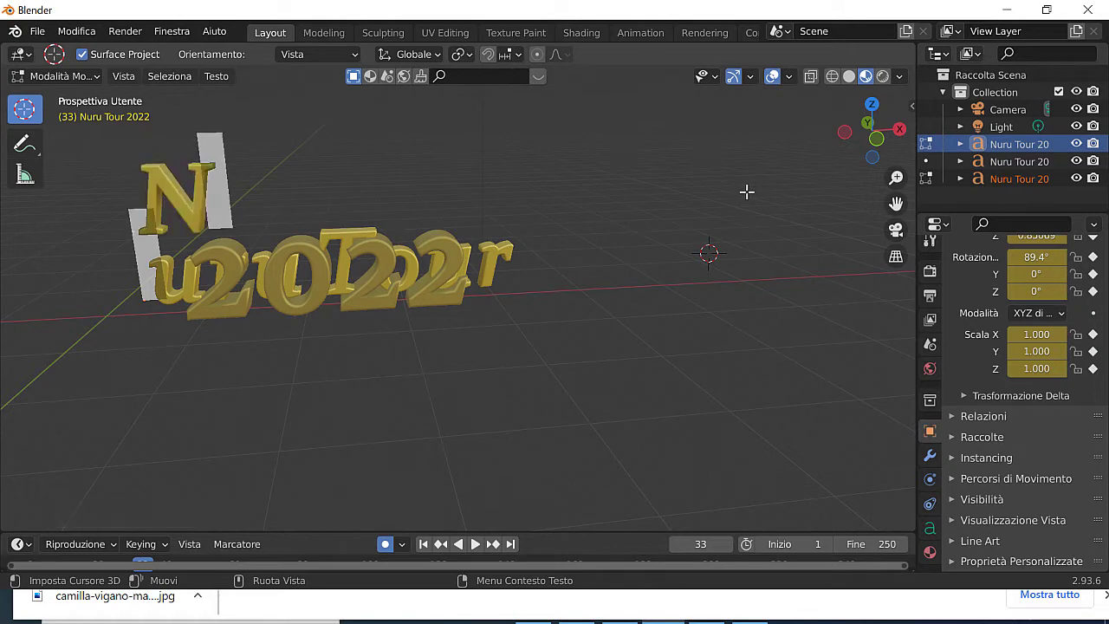
left_click(54, 75)
left_click(75, 94)
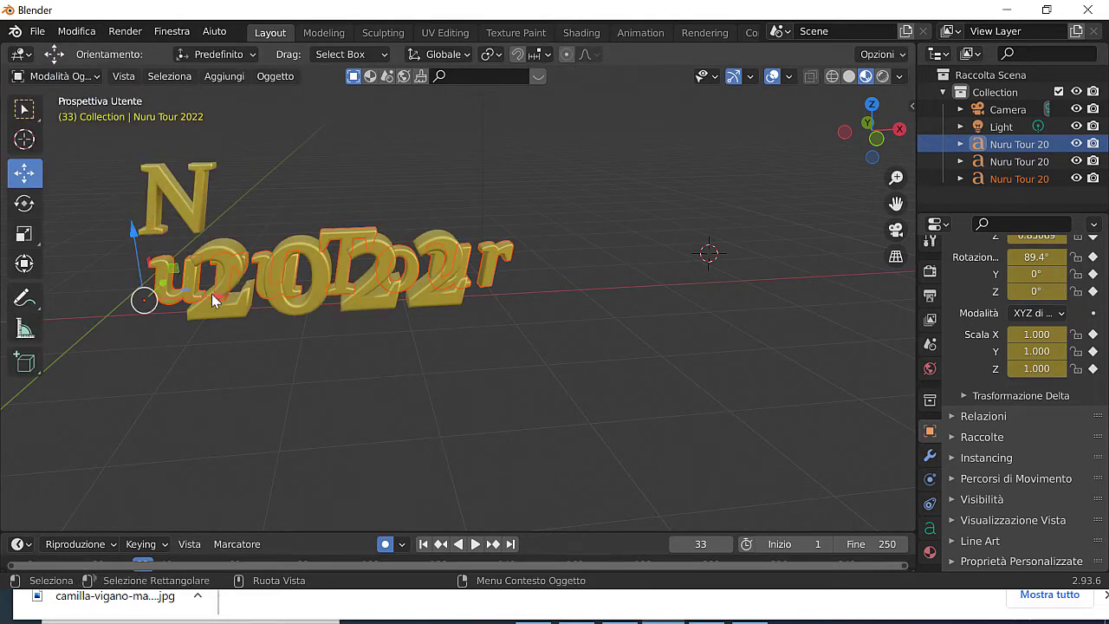
Step: Shift 'uru Tour' up-right, move the N down-left to the baseline, and scale it to 1.483
left_click_drag(212, 293, 267, 247)
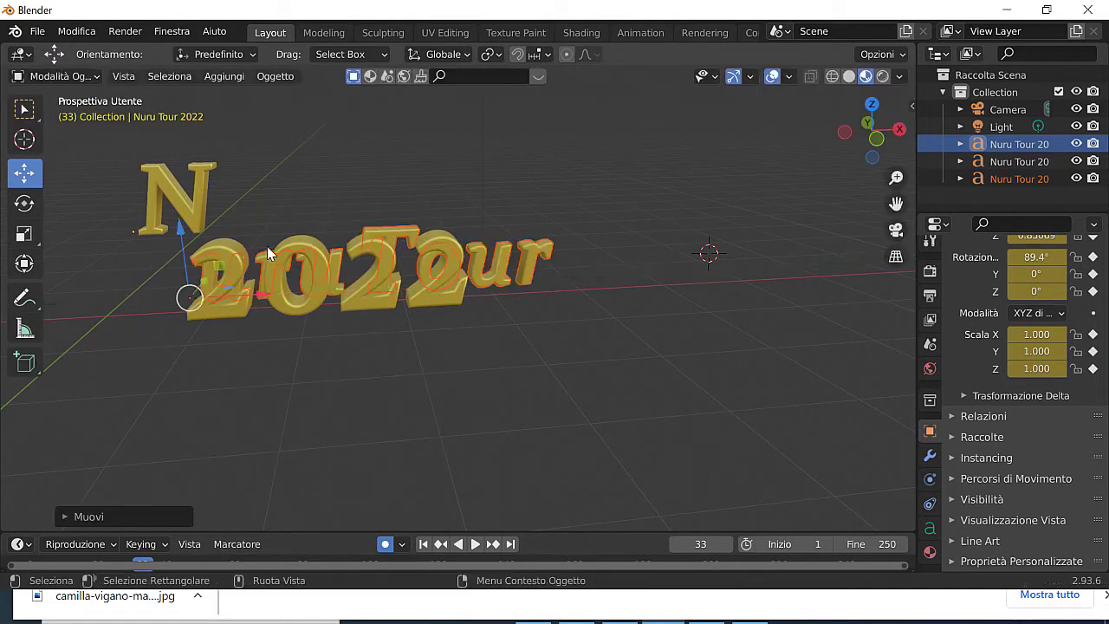
left_click_drag(871, 130, 892, 135)
left_click(208, 250)
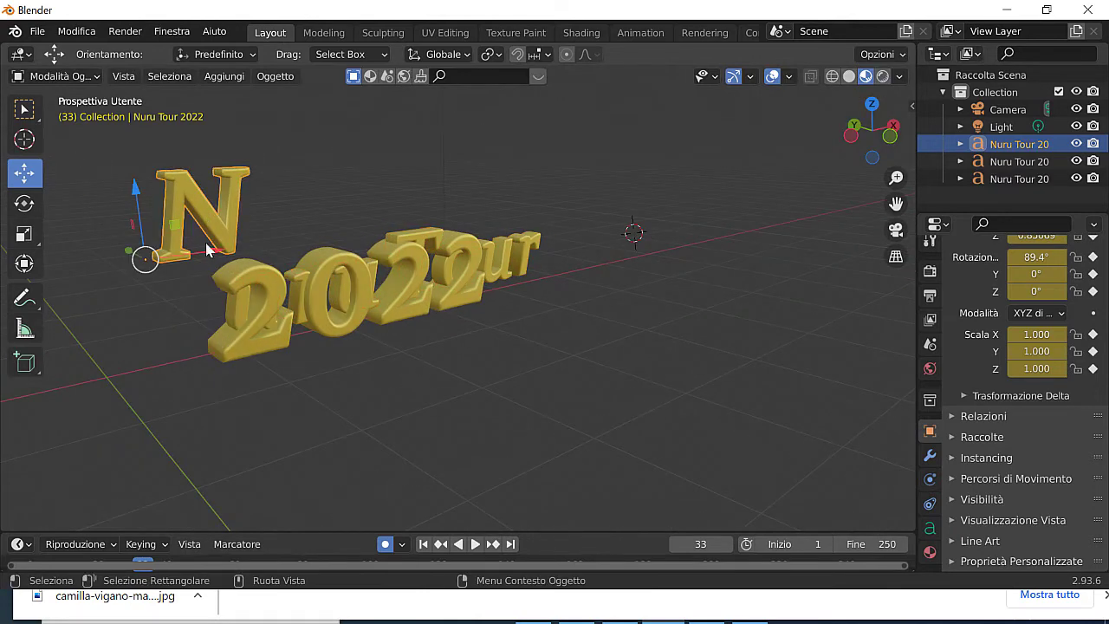
left_click_drag(207, 250, 176, 227)
left_click_drag(95, 198, 96, 309)
left_click(34, 244)
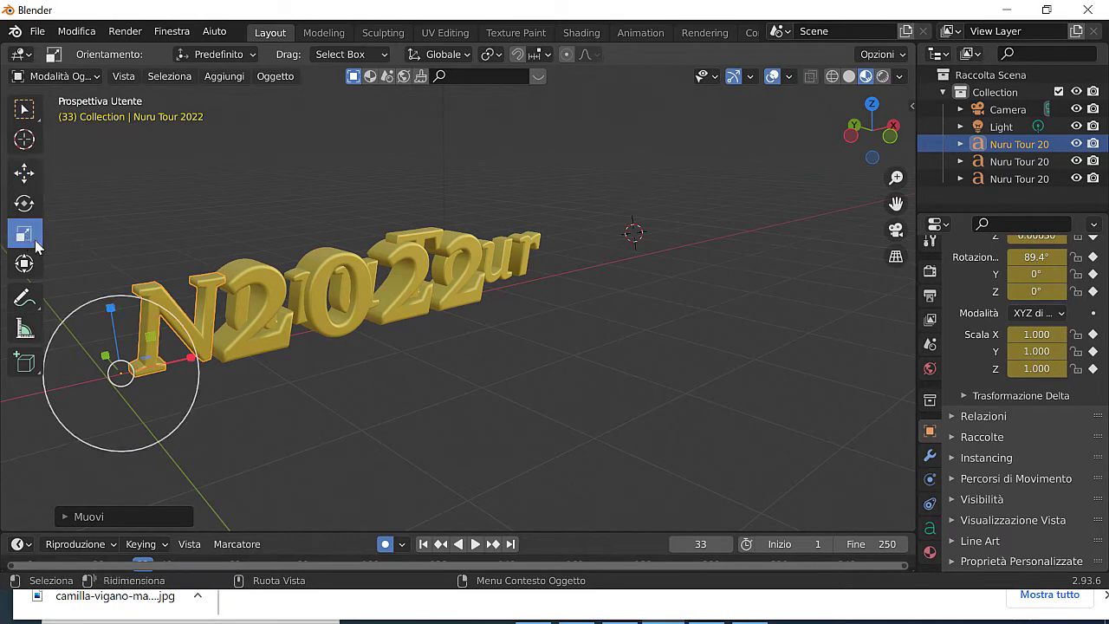
left_click_drag(138, 367, 148, 356)
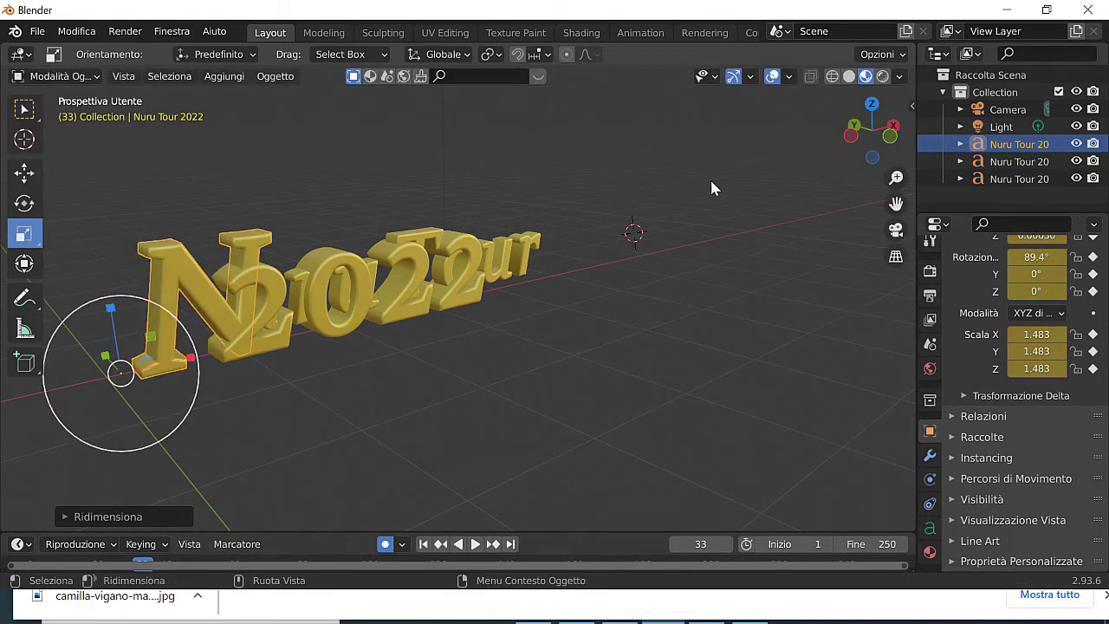
Step: Place the N beside 2022 and reposition the 2022 text to align with it
mouse_move(872, 130)
left_mouse_down()
mouse_move(882, 132)
mouse_move(744, 171)
left_mouse_up()
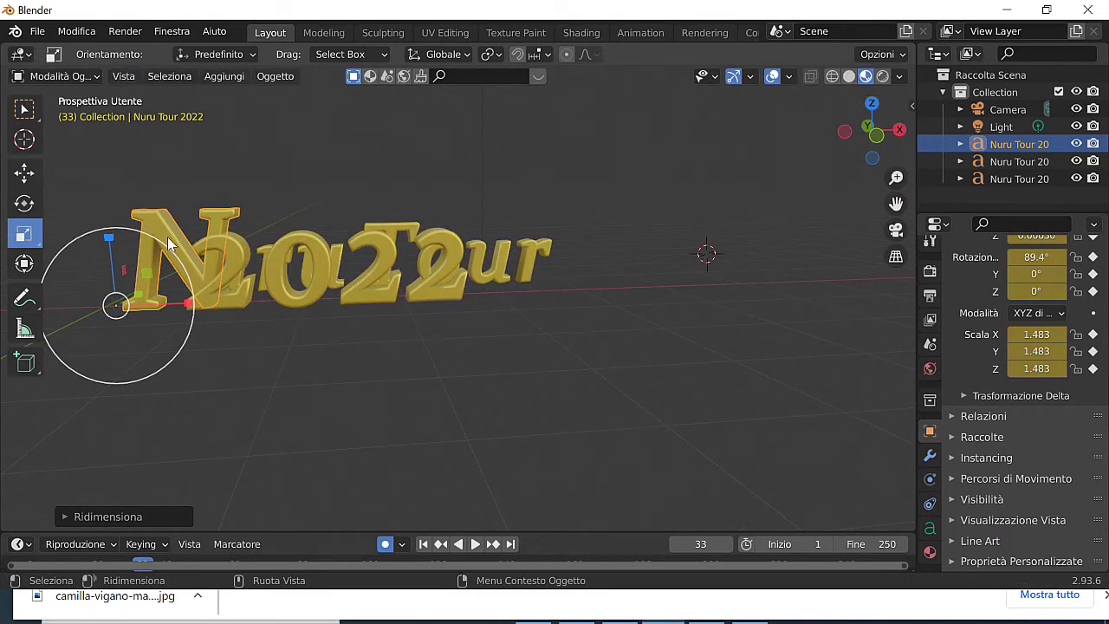
left_click(81, 76)
left_click(24, 173)
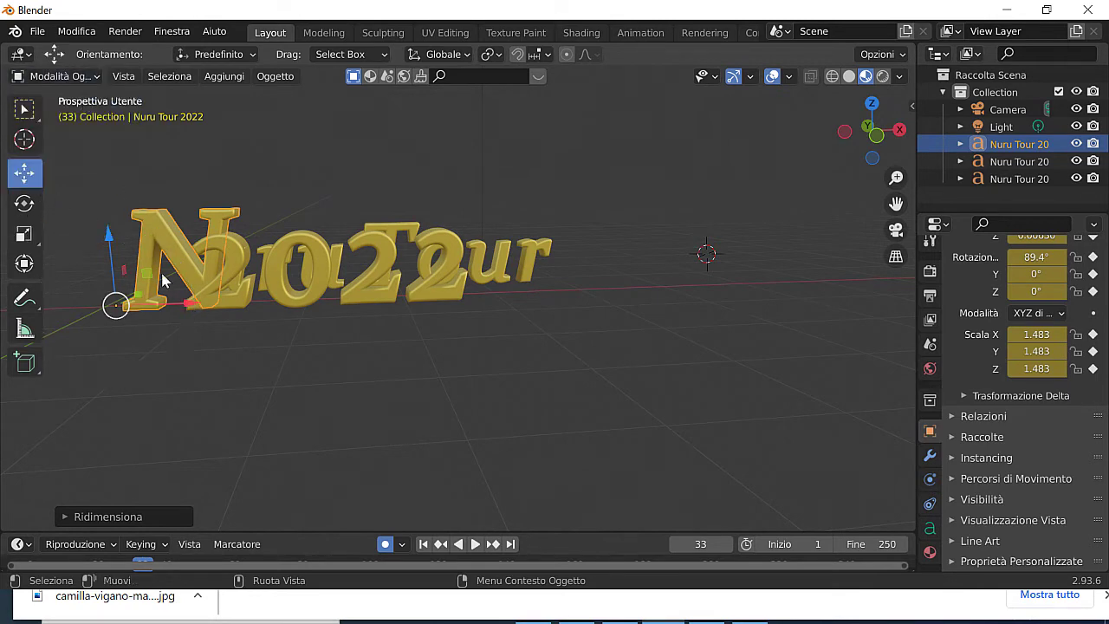
left_click_drag(161, 280, 448, 296)
left_click(449, 297)
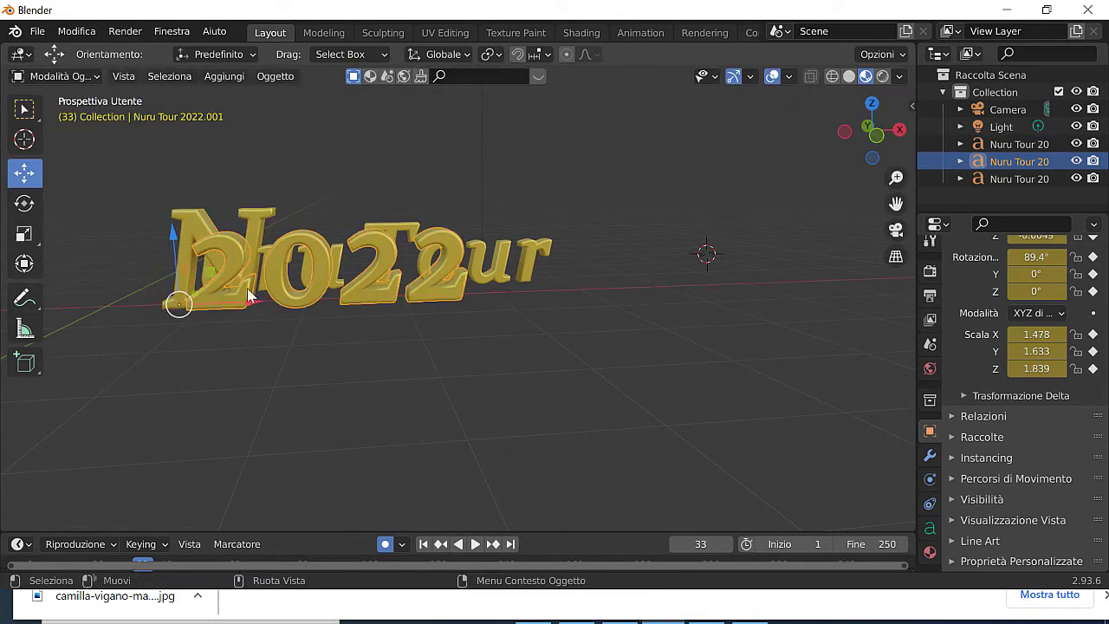
key("g")
left_click(341, 315)
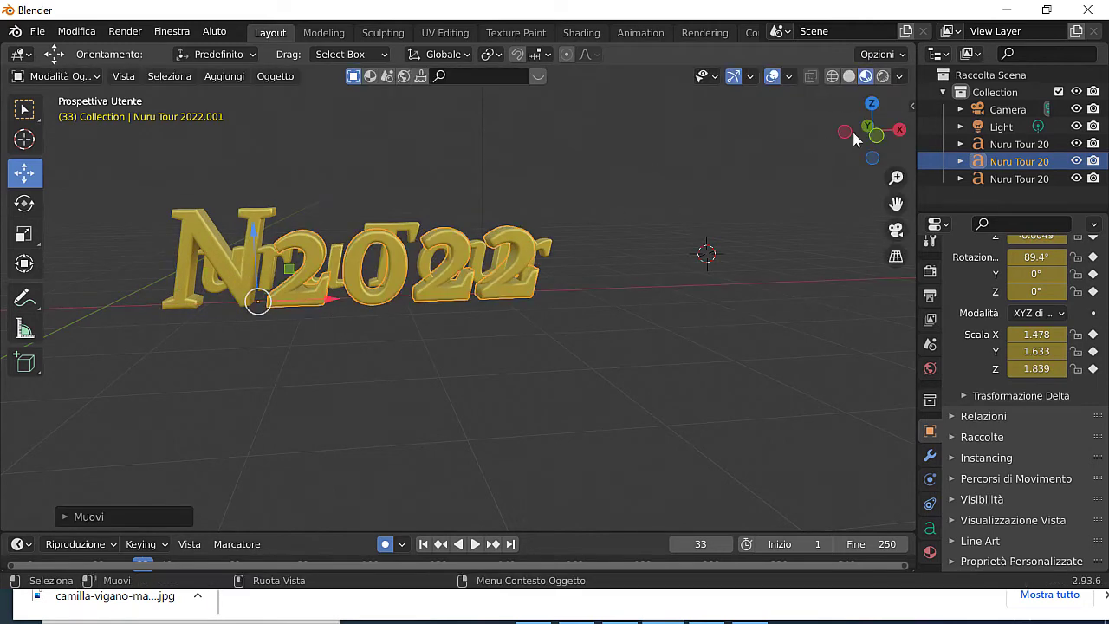
mouse_move(340, 315)
middle_mouse_down()
mouse_move(260, 314)
mouse_move(430, 210)
middle_mouse_up()
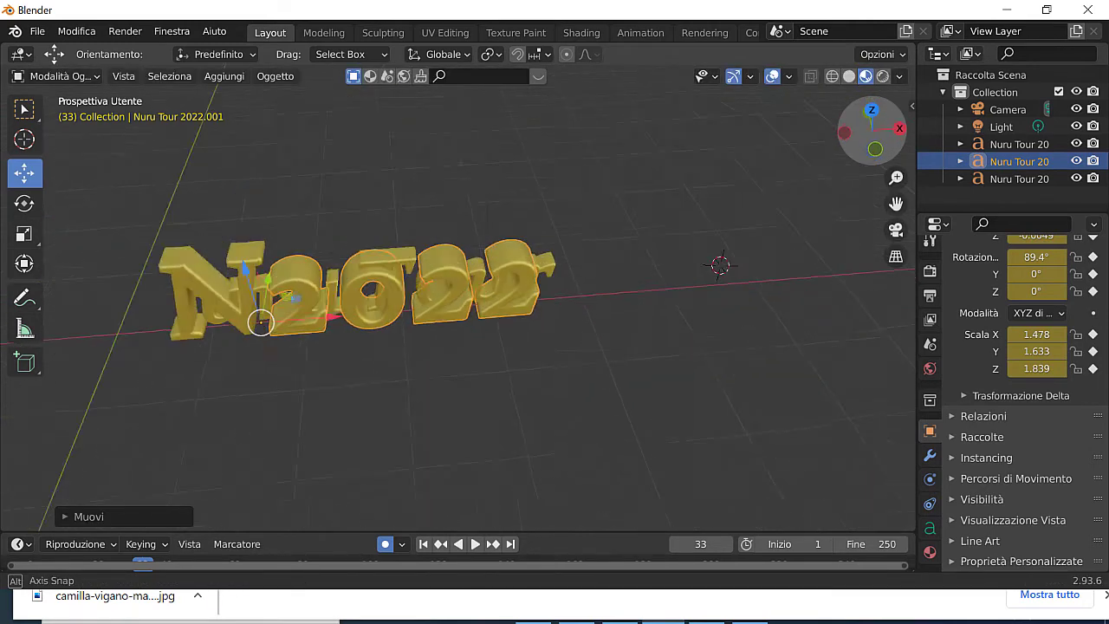
Step: Move the uru Tour text above 2022, then shift it slightly right along X
left_click(401, 232)
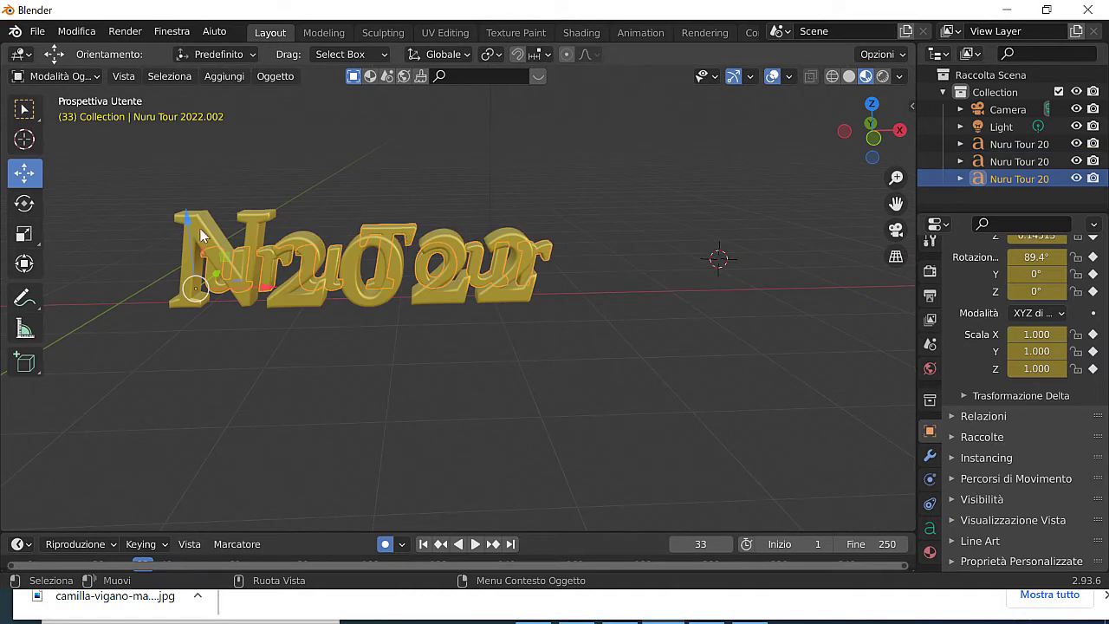
key("g")
left_click(225, 199)
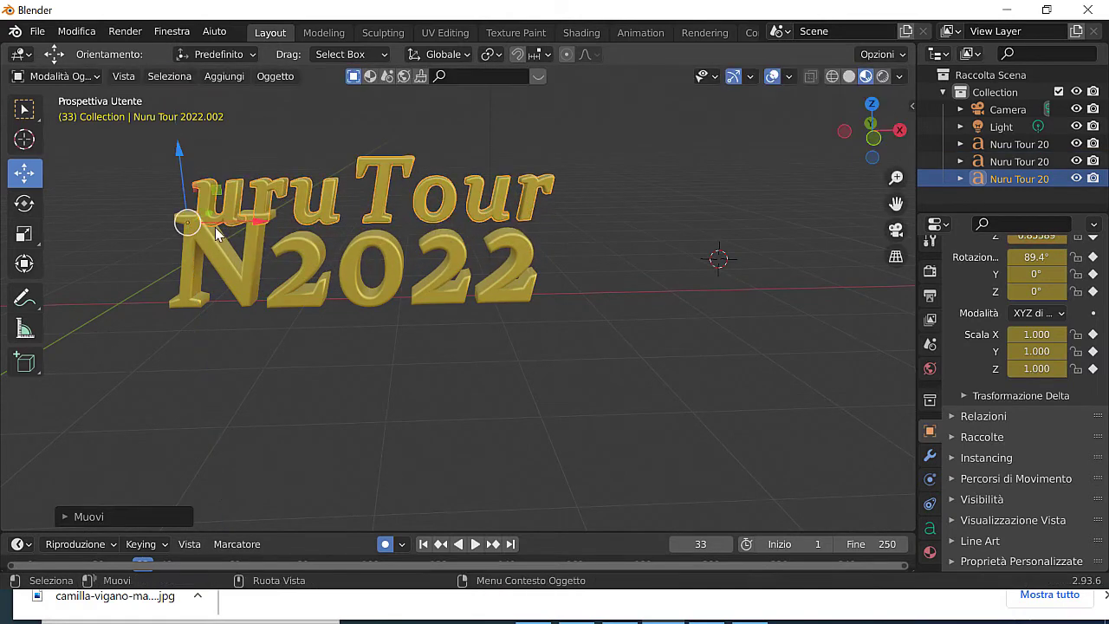
key("g")
key("x")
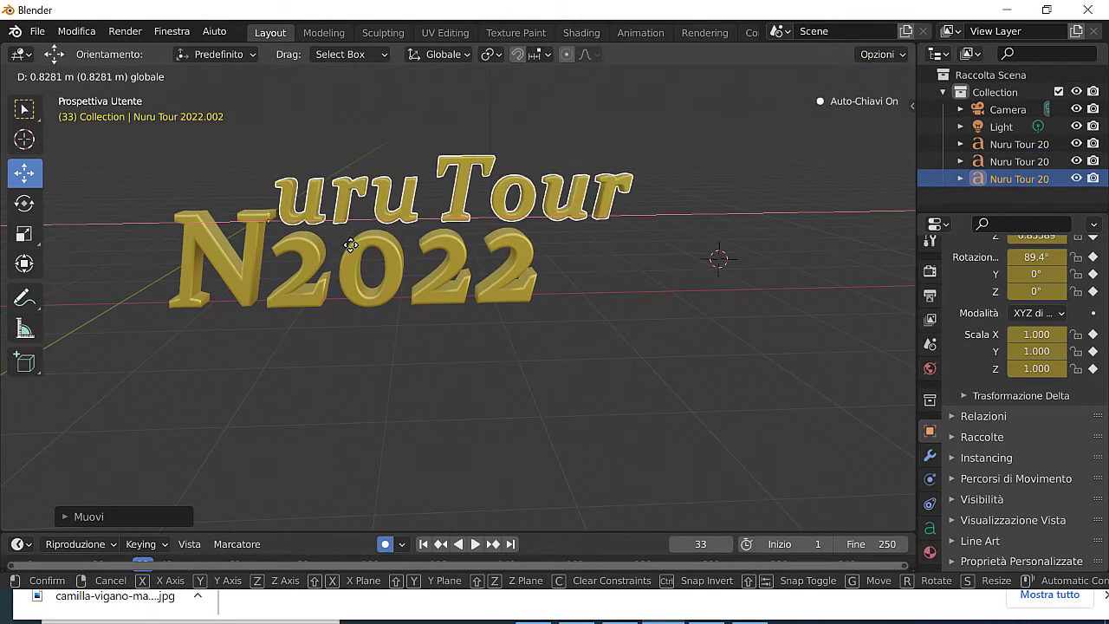
left_click(357, 243)
Step: Scale the N to 1.993 on X and Y and reposition it beside 2022
left_click(244, 267)
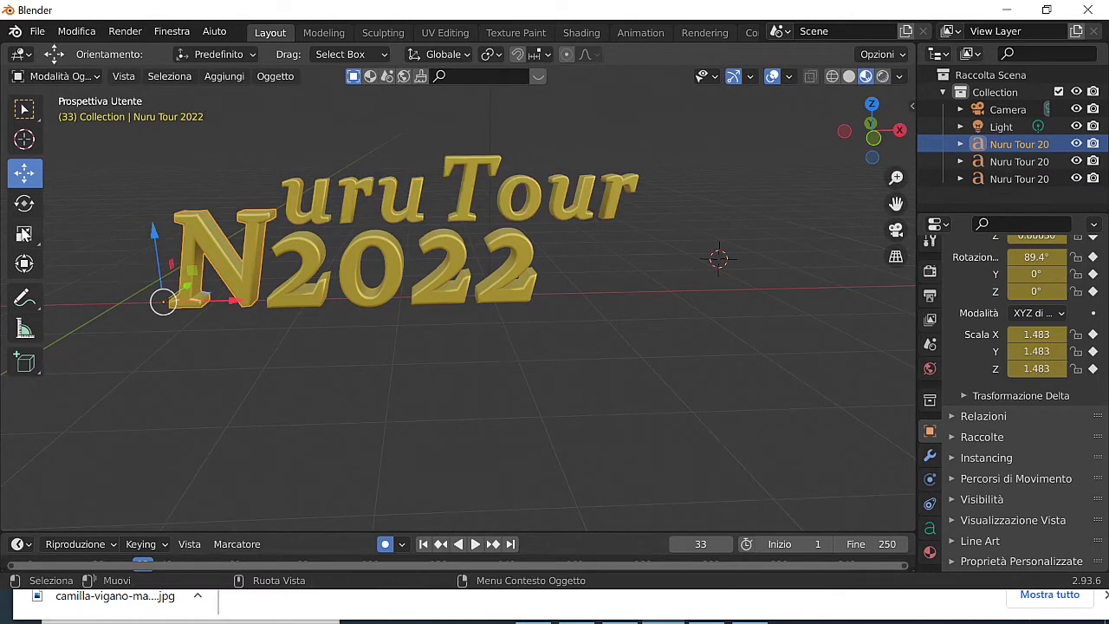
left_click(23, 234)
left_click_drag(188, 289, 218, 257)
key("ctrl+z")
left_click(24, 172)
left_click_drag(227, 295, 194, 291)
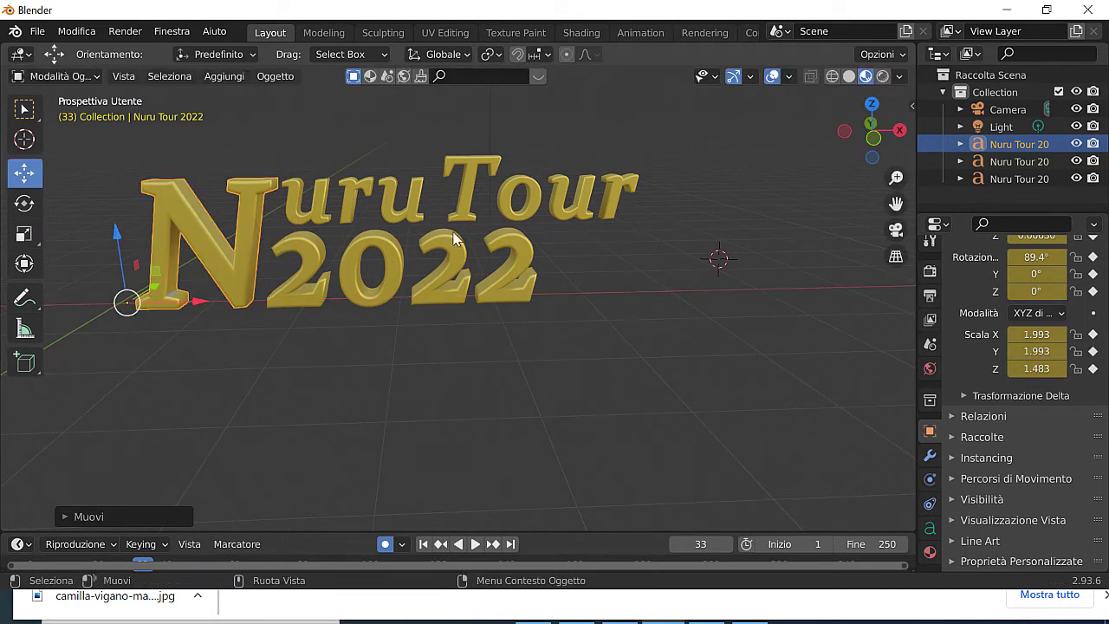
mouse_move(858, 135)
left_mouse_down()
mouse_move(875, 130)
mouse_move(872, 145)
mouse_move(871, 130)
left_mouse_up()
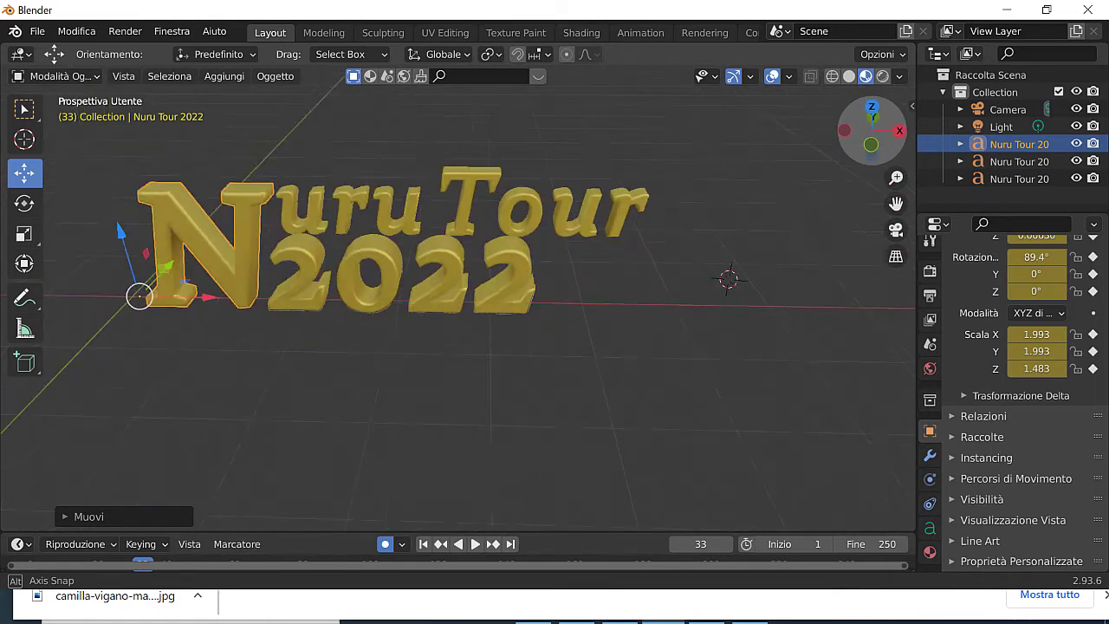
Step: Widen the 2022 text to X scale 1.975 and stretch it along Y
left_click(508, 292)
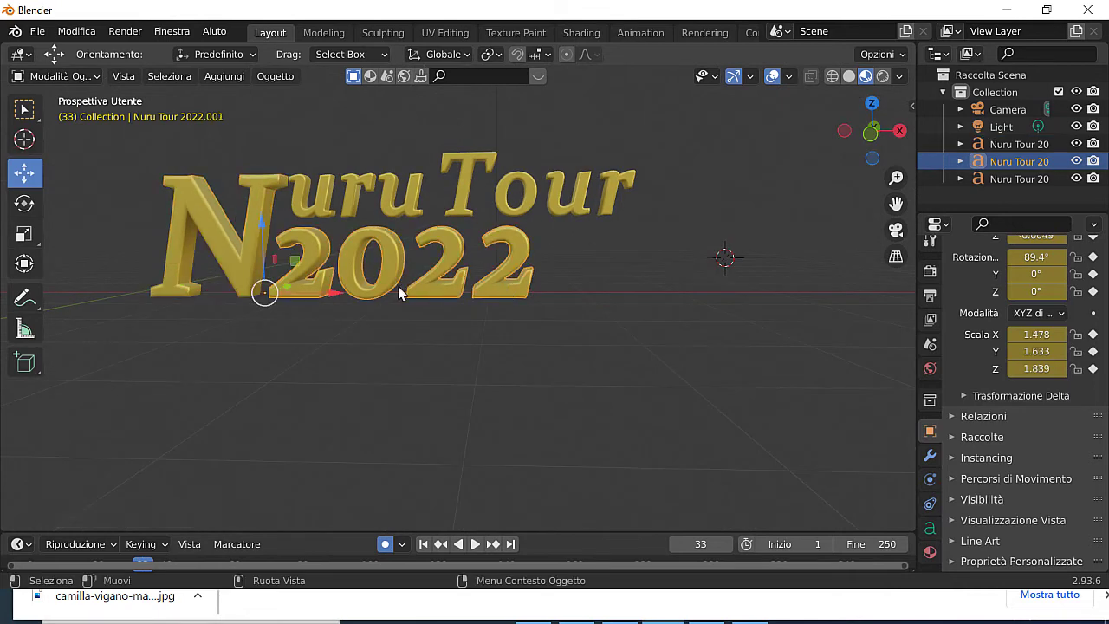
left_click(28, 239)
left_click_drag(337, 297, 363, 303)
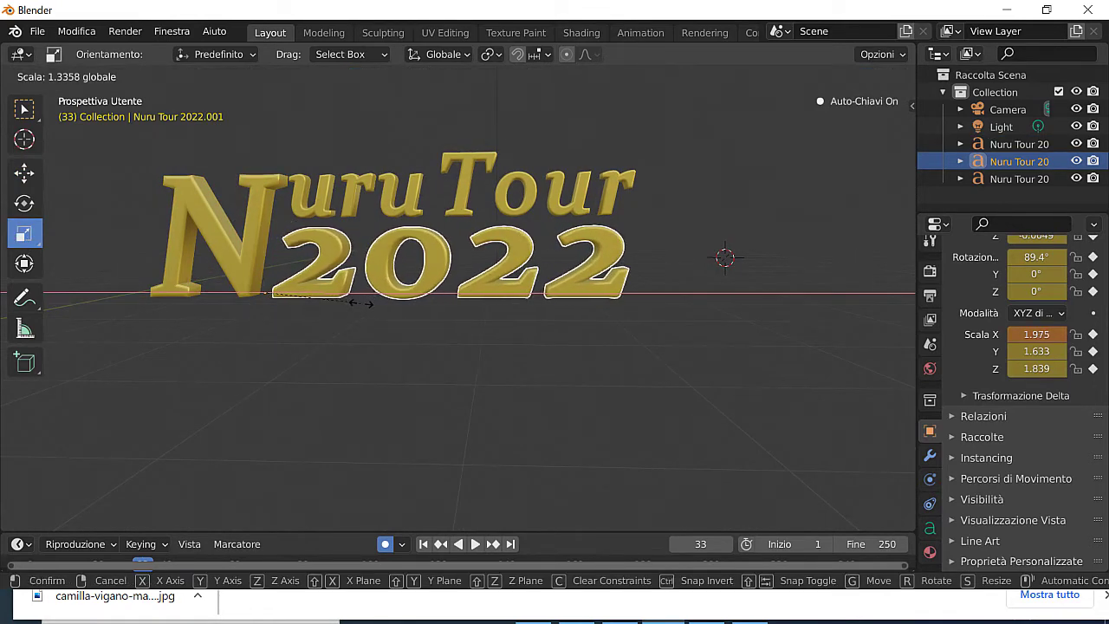
left_click_drag(866, 130, 841, 132)
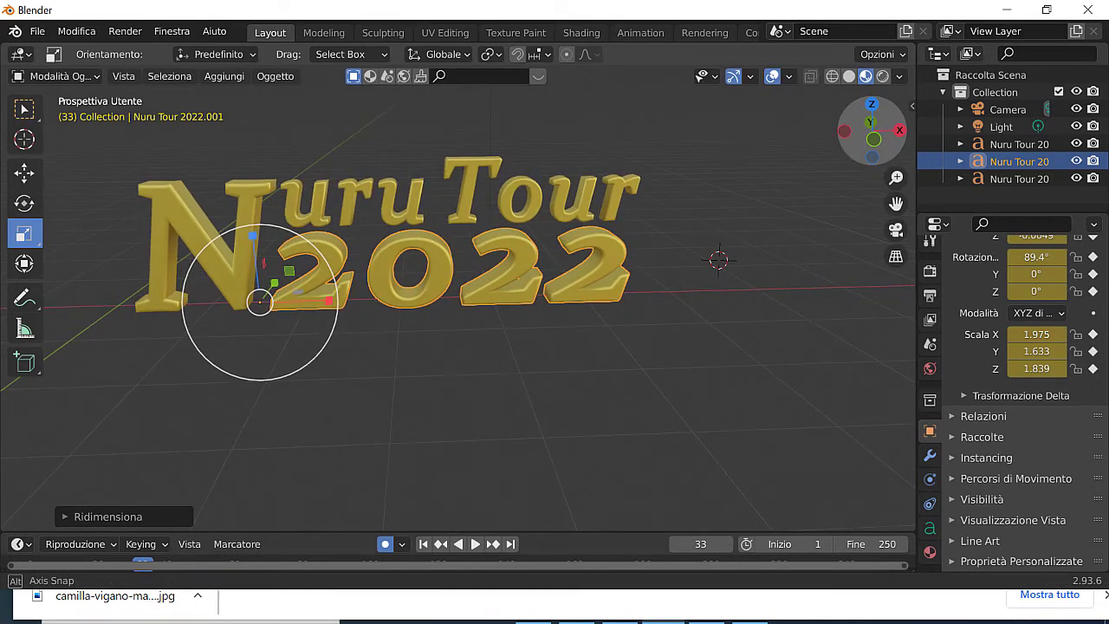
mouse_move(871, 130)
left_mouse_down()
mouse_move(832, 135)
mouse_move(883, 130)
left_mouse_up()
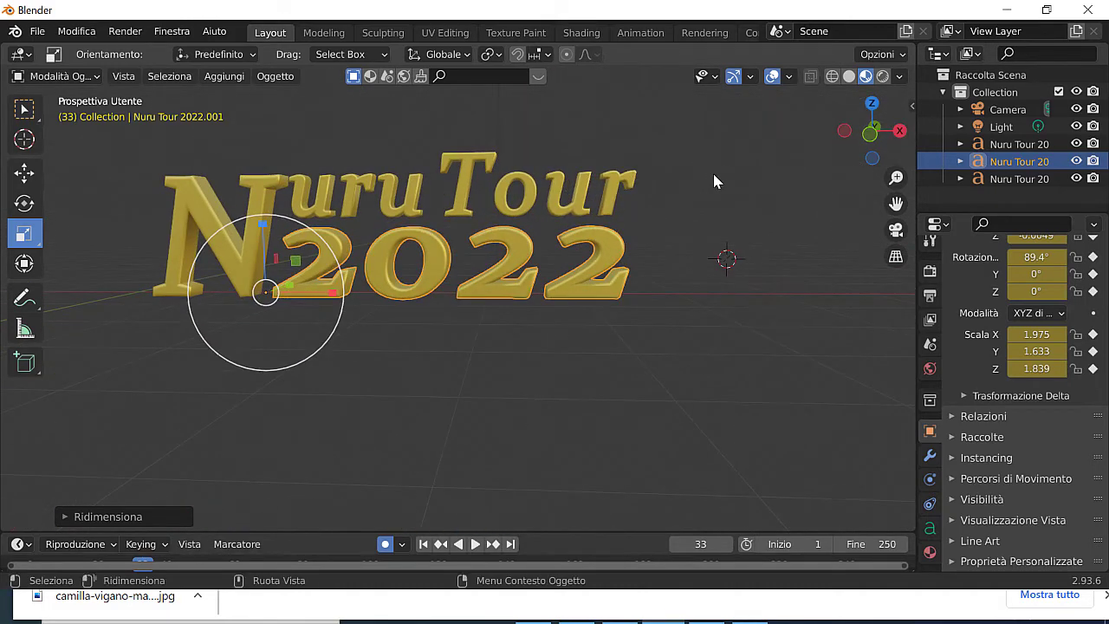
scroll(719, 181, "up", 3)
scroll(718, 182, "down", 3)
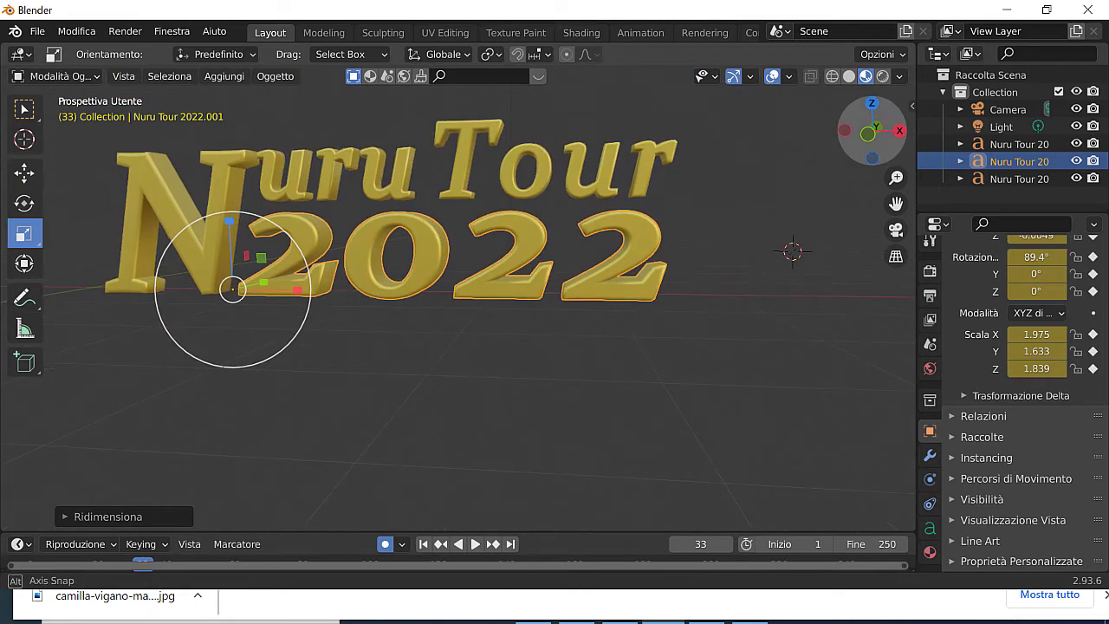
left_click_drag(896, 203, 991, 303)
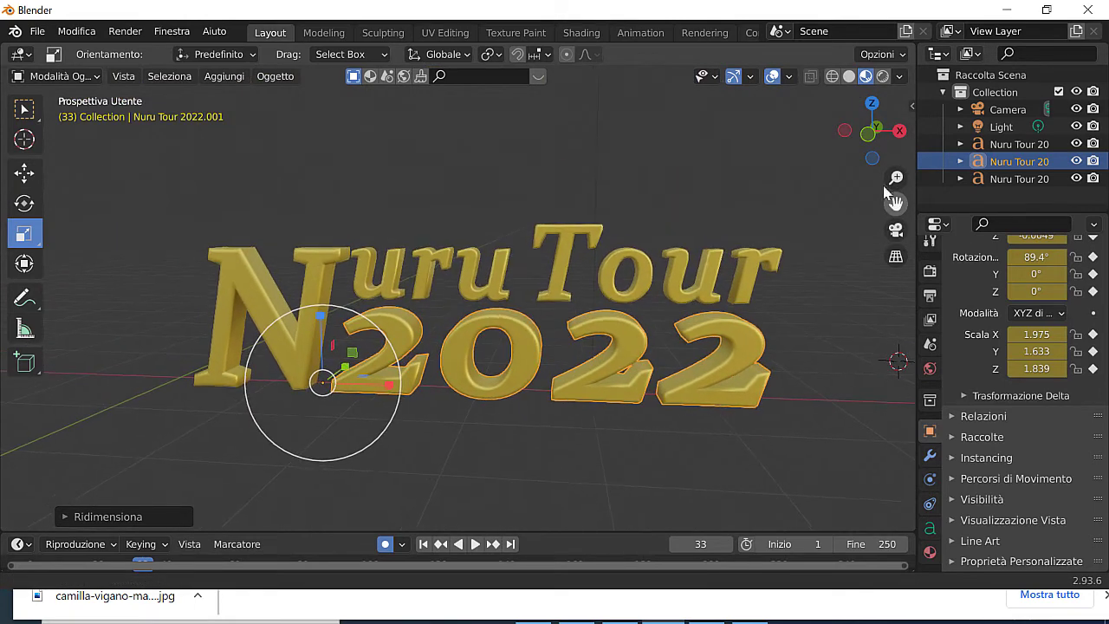
left_click_drag(871, 130, 875, 135)
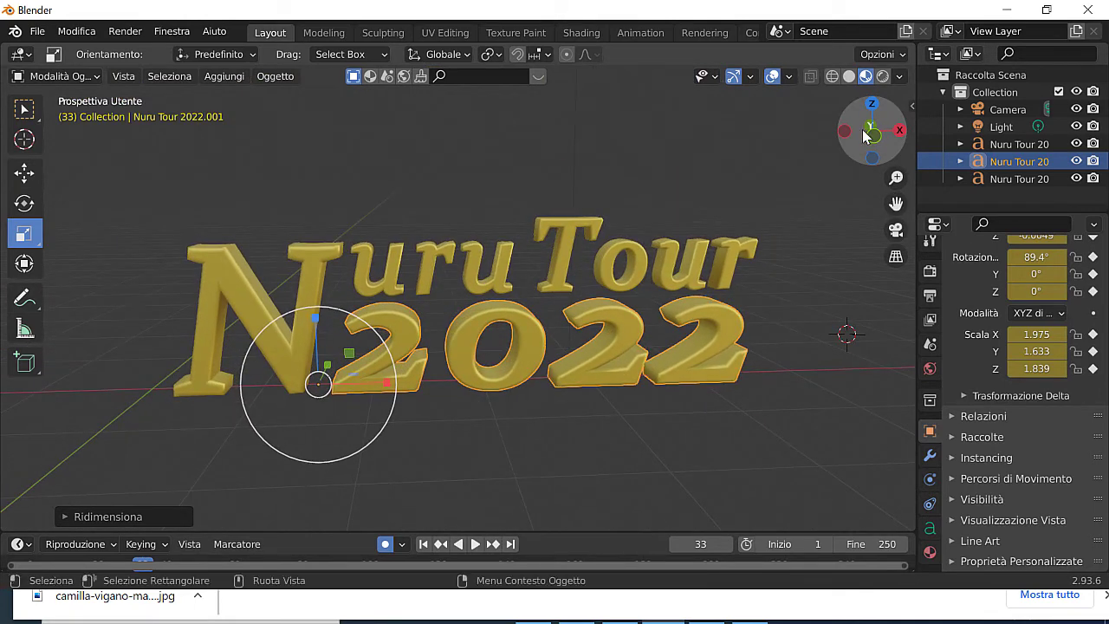
left_click_drag(322, 374, 314, 323)
Step: Stretch the large N taller to Y scale 2.298
left_click(247, 315)
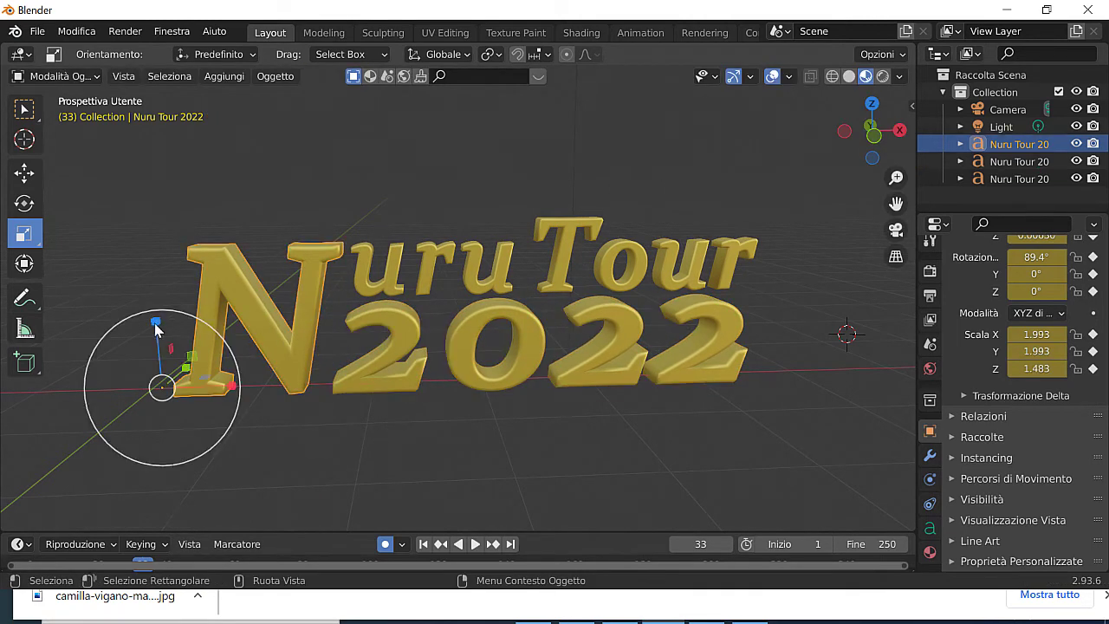
left_click_drag(154, 322, 154, 314)
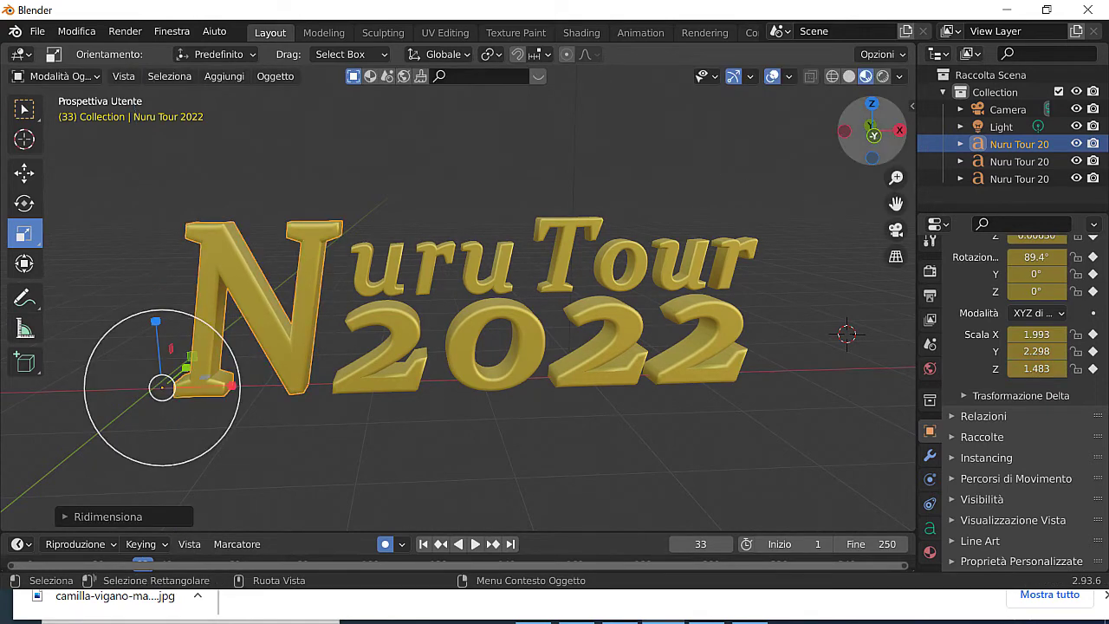
mouse_move(872, 129)
left_mouse_down()
mouse_move(888, 139)
mouse_move(835, 140)
mouse_move(866, 135)
mouse_move(853, 148)
mouse_move(867, 150)
mouse_move(858, 138)
left_mouse_up()
Step: Save the project as nuru tour.blend on drive D
left_click(38, 31)
left_click(79, 146)
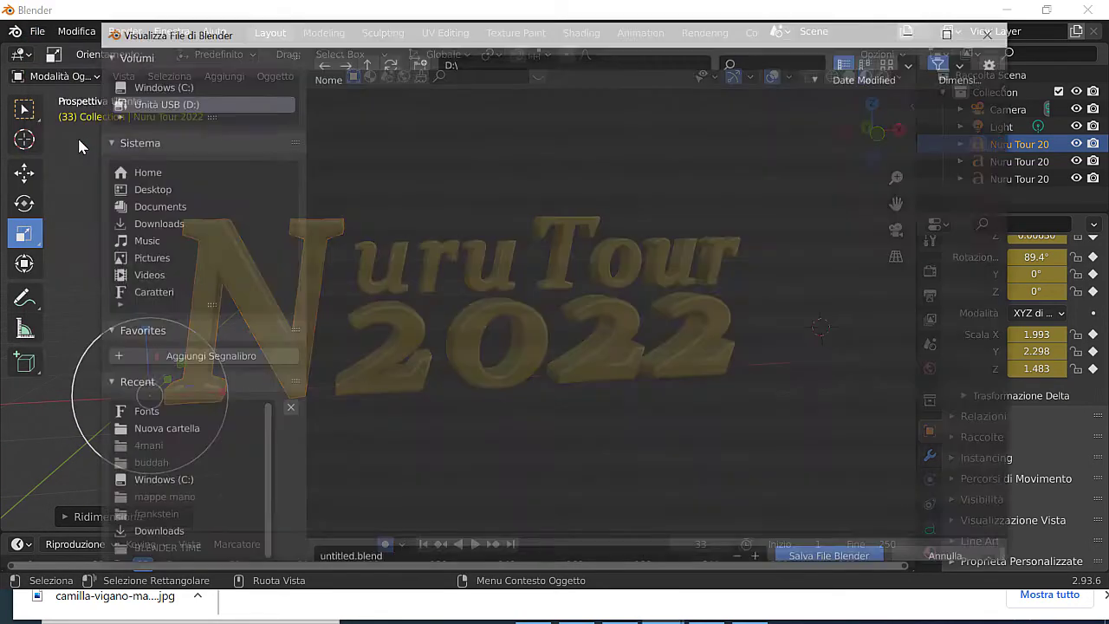
left_click(387, 543)
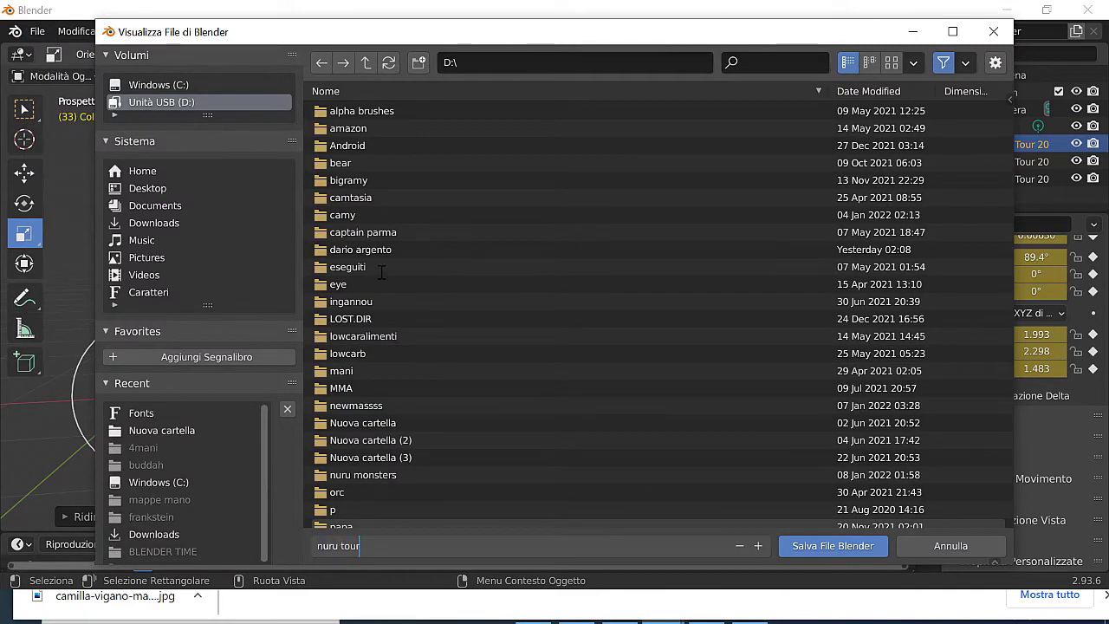
left_click(815, 546)
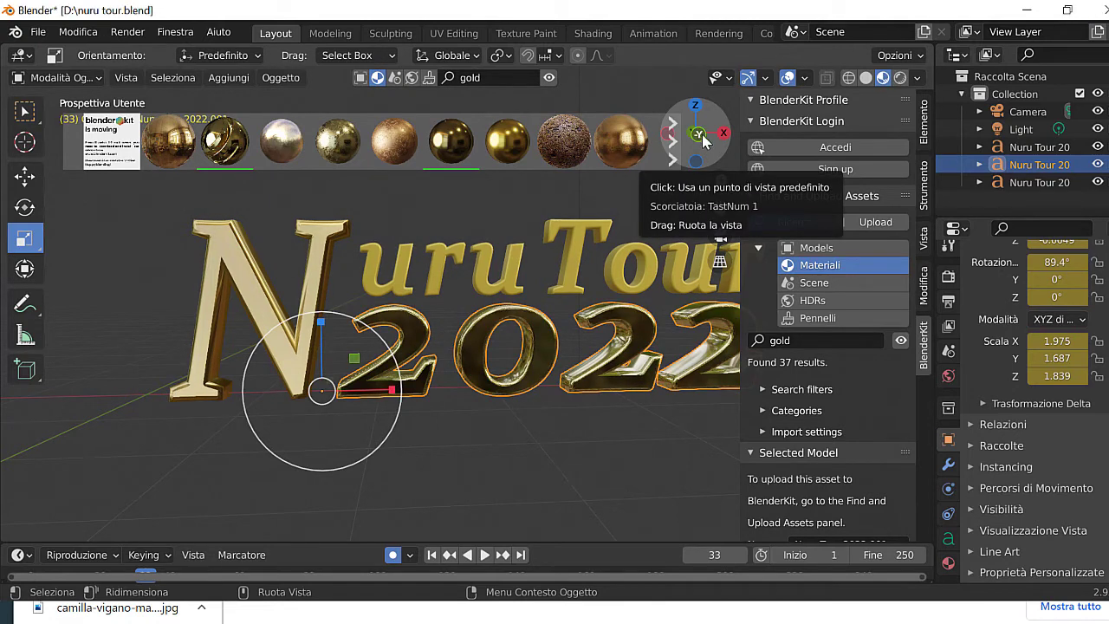
Step: Select the uru Tour text for its gold material and frame it with numpad period
mouse_move(704, 142)
left_mouse_down()
mouse_move(719, 143)
mouse_move(387, 284)
mouse_move(262, 303)
left_mouse_up()
left_click(262, 303)
mouse_move(225, 142)
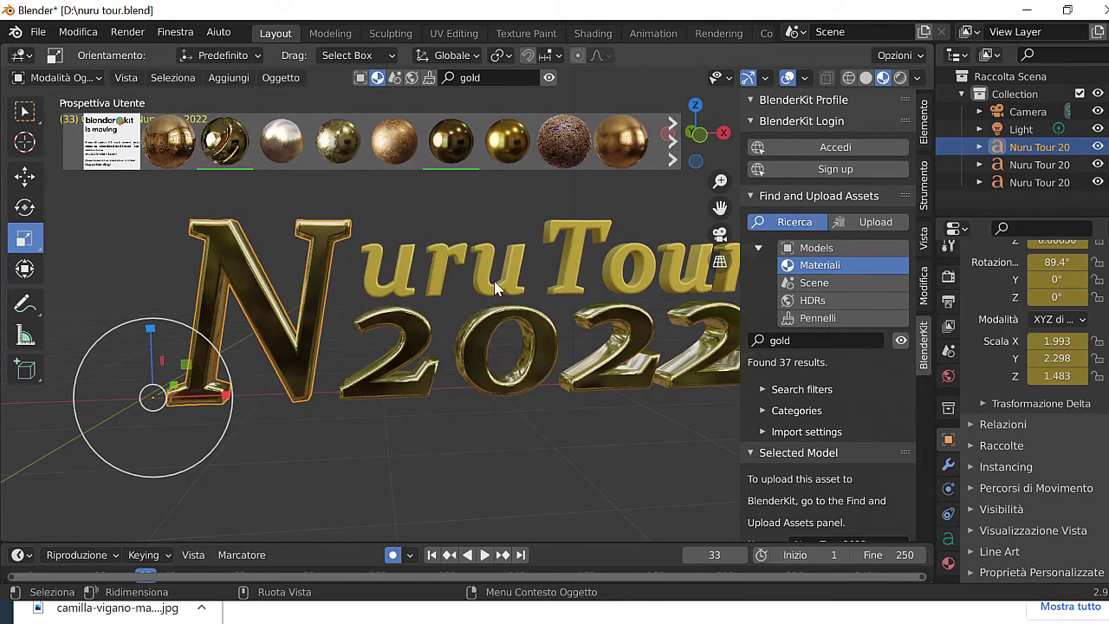
left_click(494, 291)
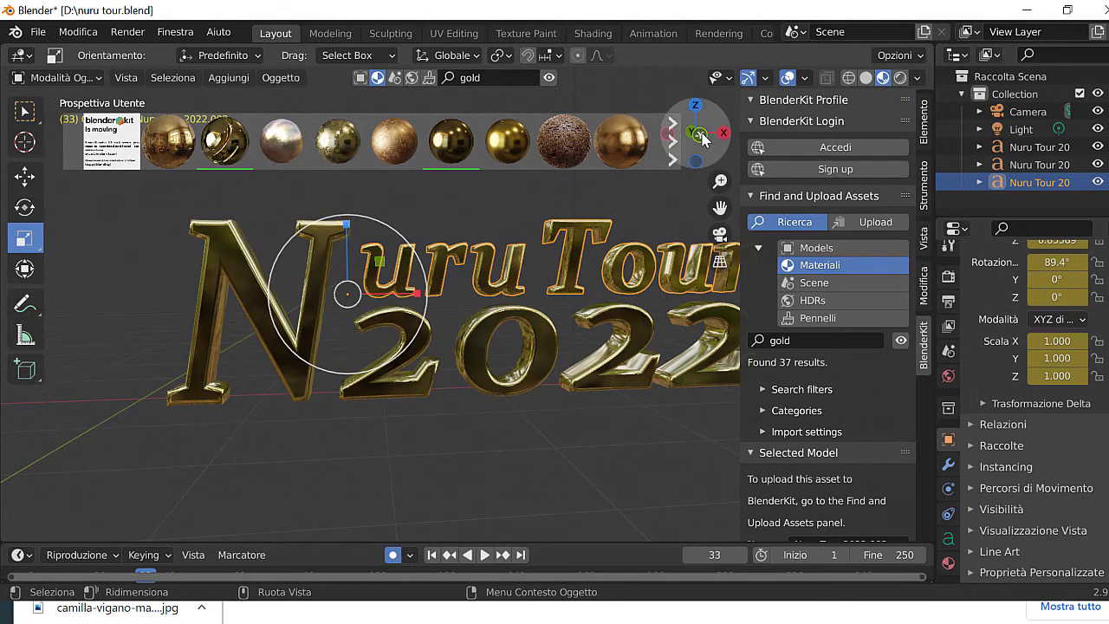
scroll(693, 143, "down", 2)
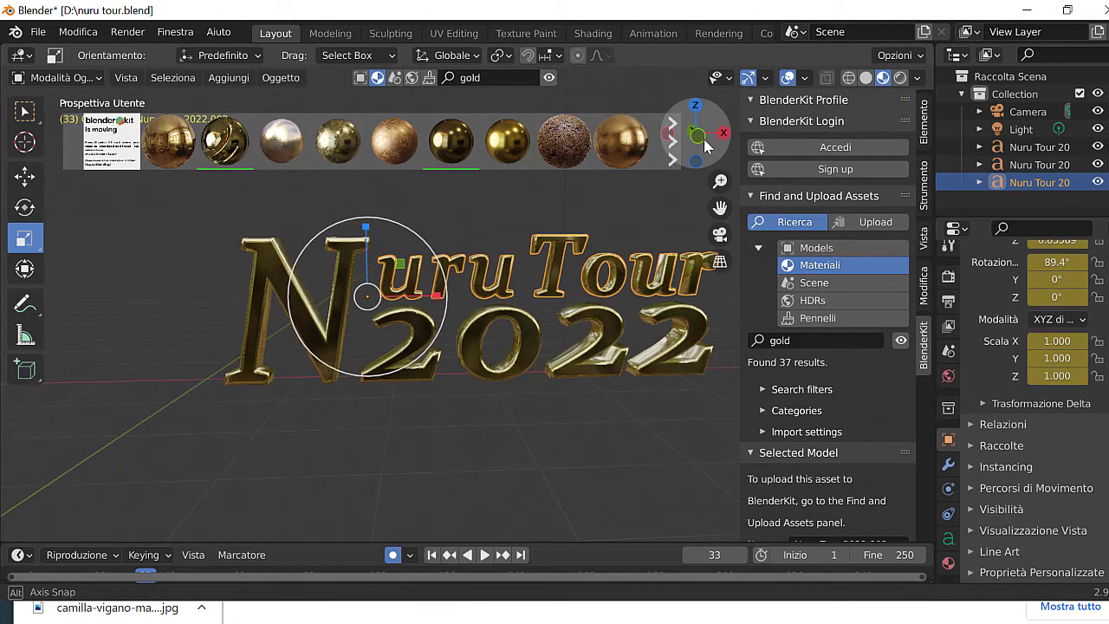
scroll(611, 223, "up", 2)
scroll(611, 223, "up", 2)
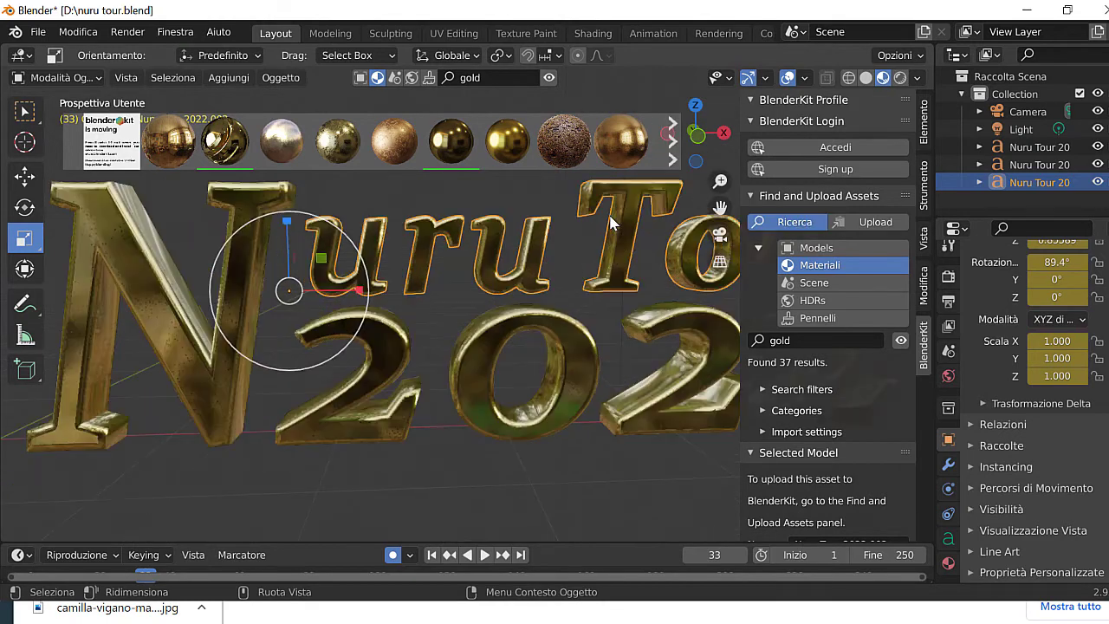
scroll(611, 224, "up", 2)
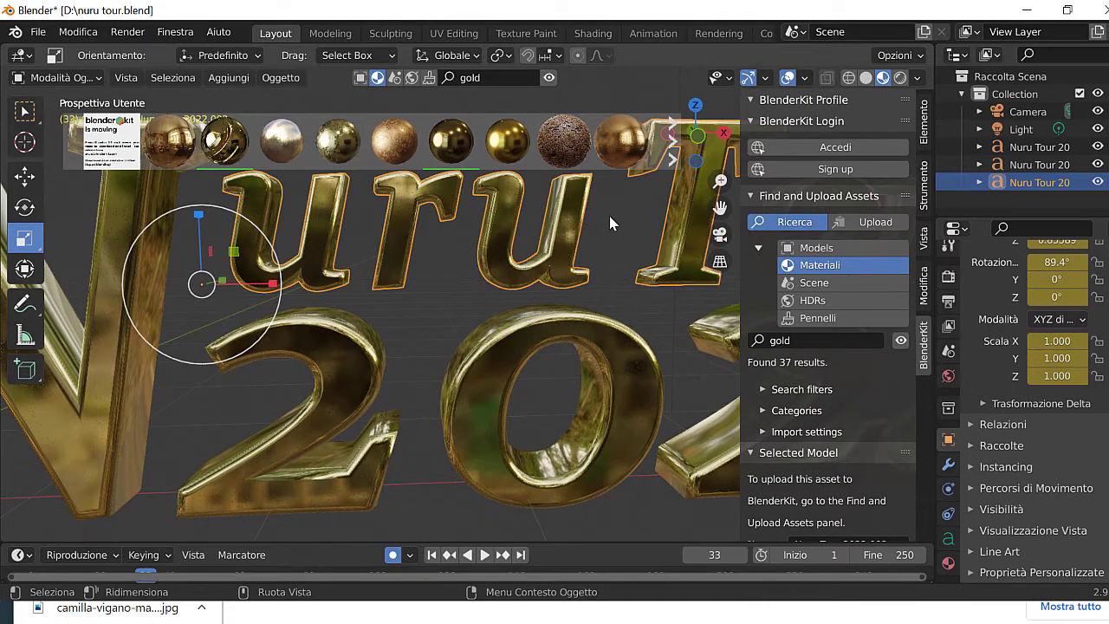
key("KP_Decimal")
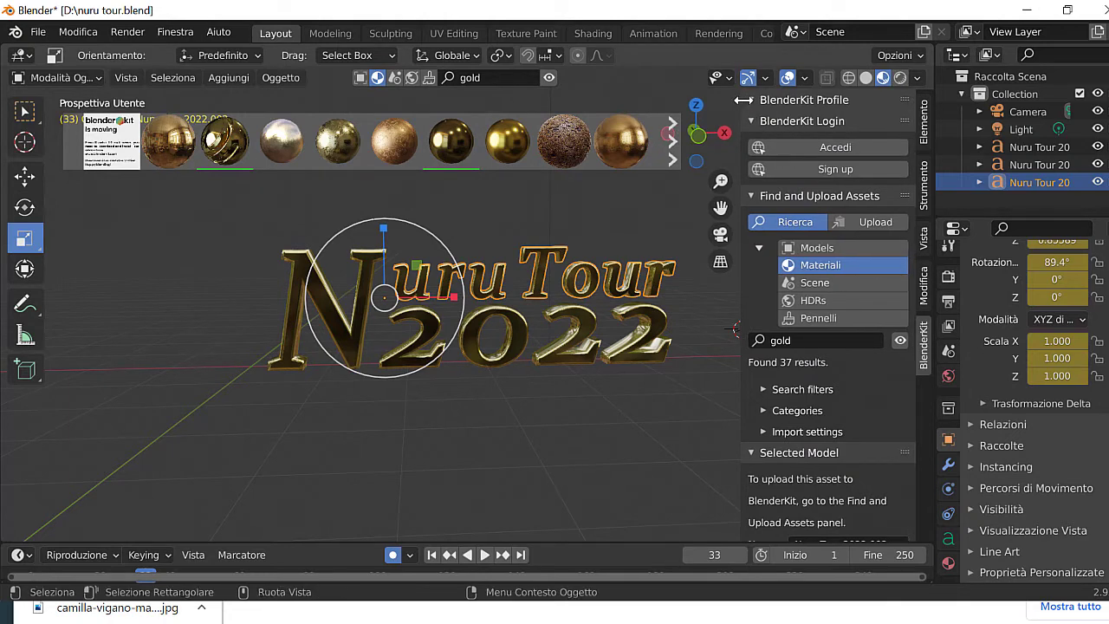
Step: Enable Camera to View in the sidebar and orbit to frame the gold logo
mouse_move(743, 130)
left_mouse_down()
mouse_move(906, 130)
mouse_move(739, 130)
left_mouse_up()
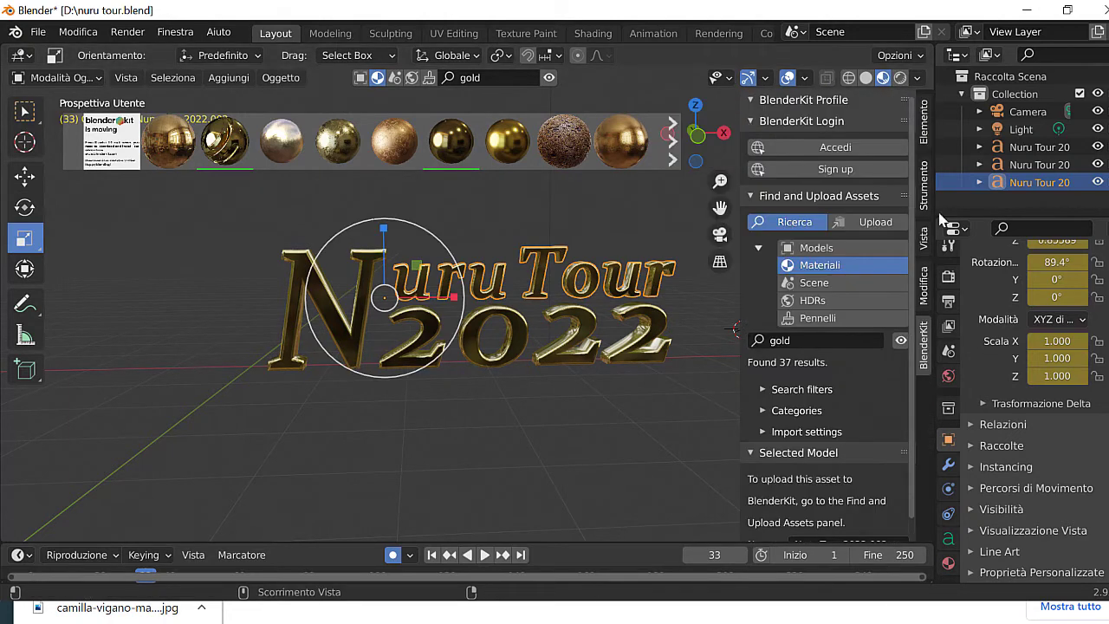
left_click(924, 247)
left_click(822, 318)
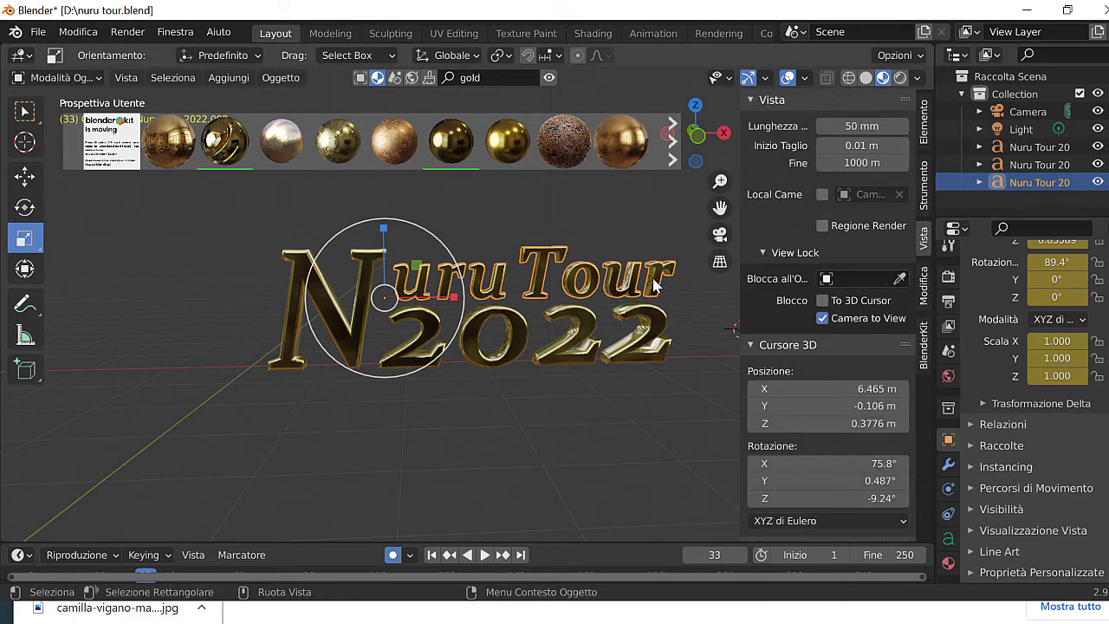
scroll(639, 260, "down", 2)
mouse_move(708, 137)
left_mouse_down()
mouse_move(700, 125)
mouse_move(700, 137)
left_mouse_up()
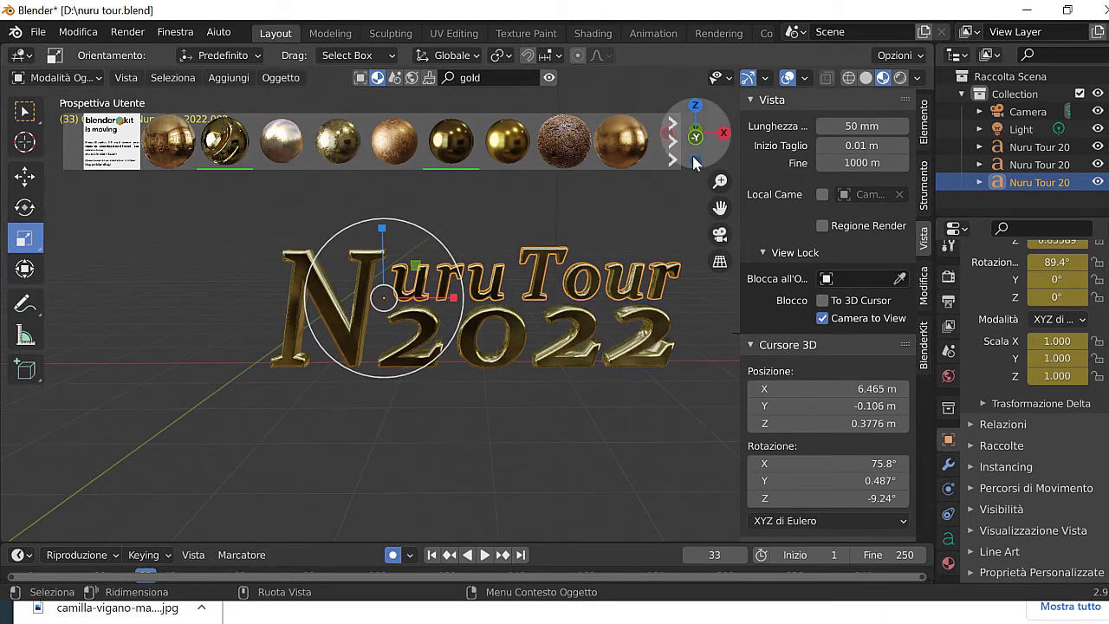
left_click_drag(700, 136, 126, 39)
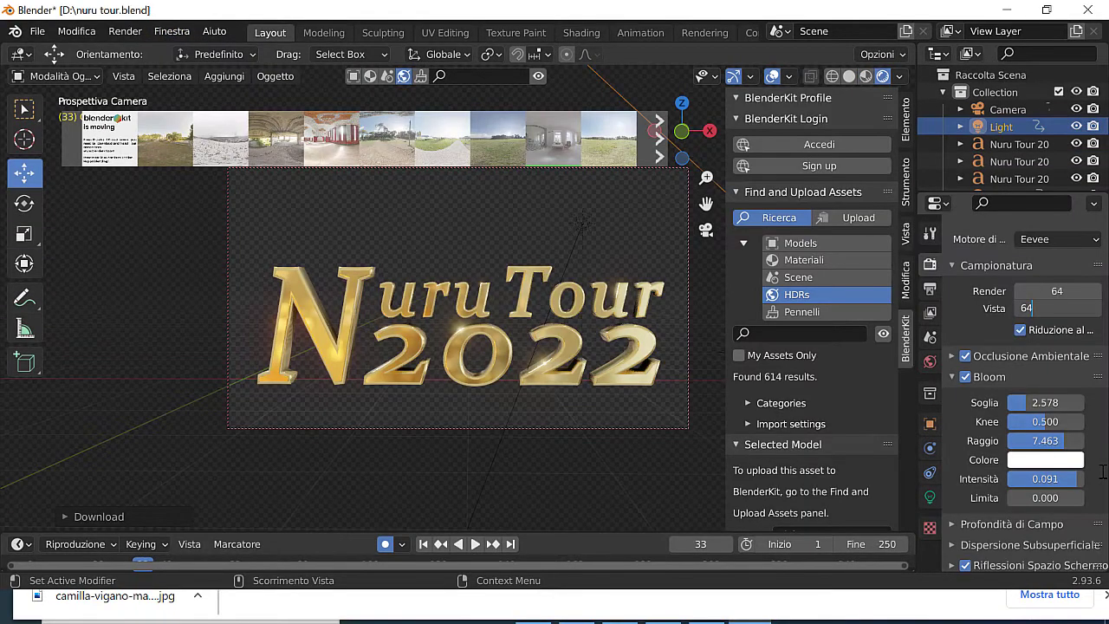
key("Return")
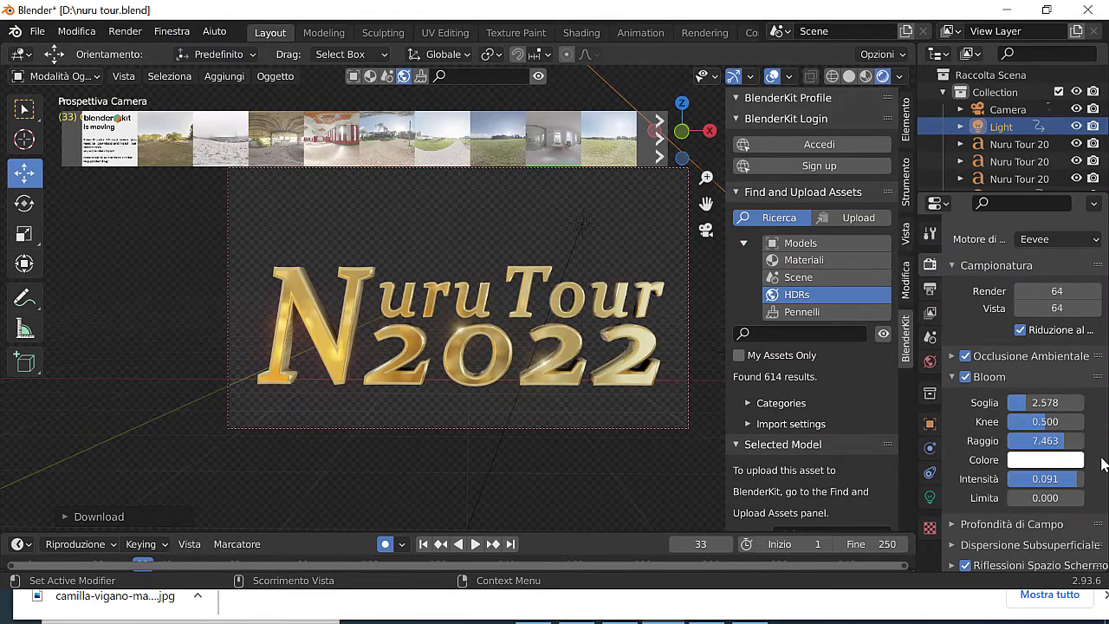
scroll(1107, 347, "down", 1)
left_click_drag(1106, 347, 1107, 396)
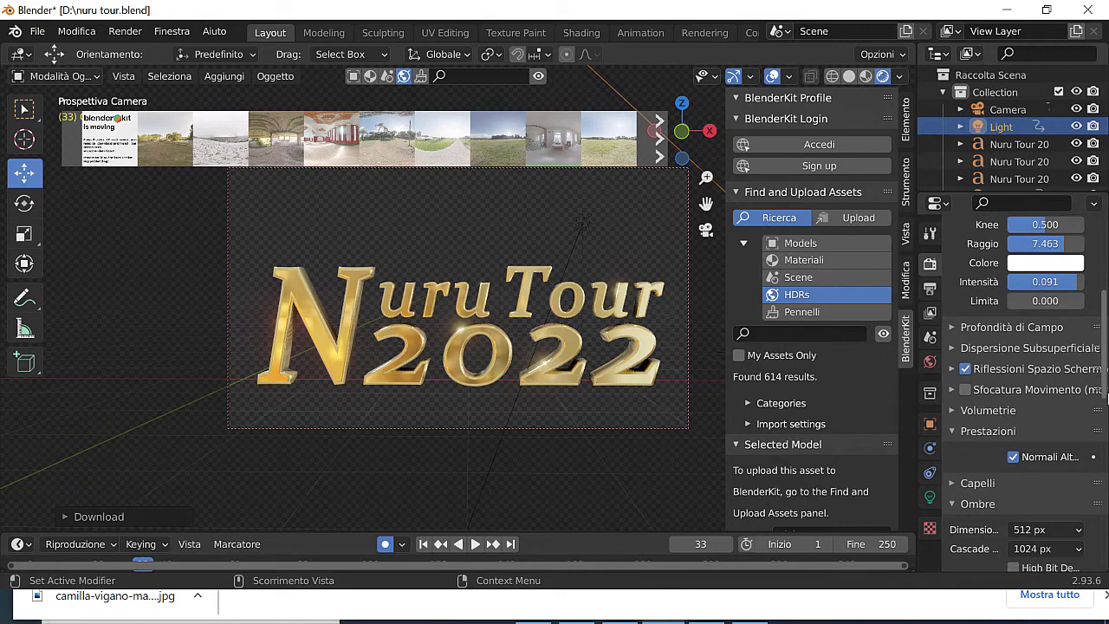
left_click(951, 349)
left_click(952, 348)
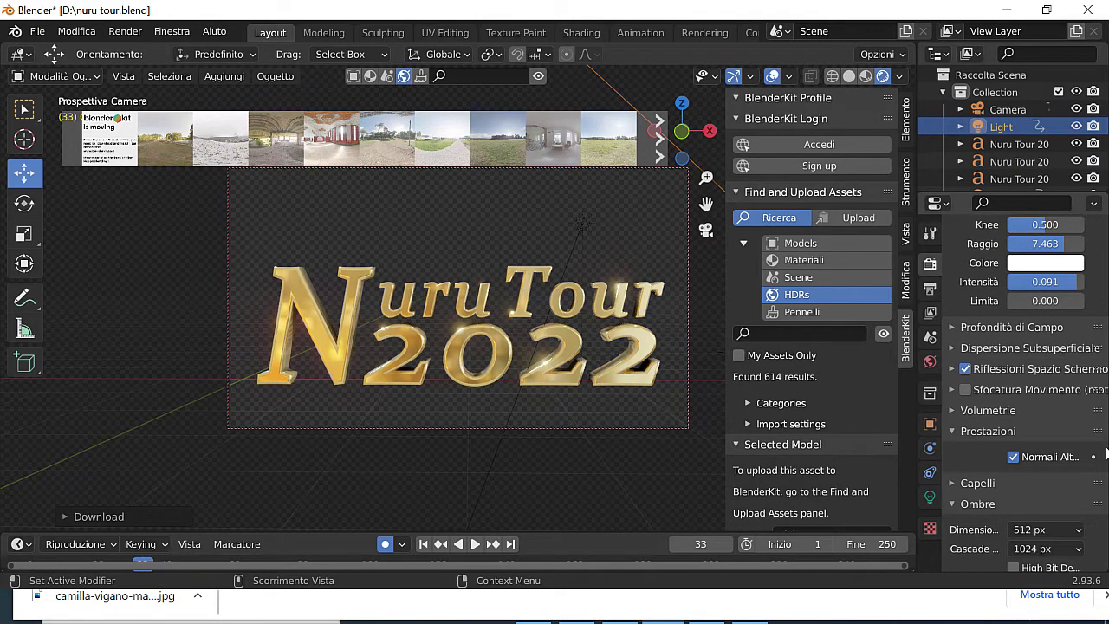
left_click_drag(1106, 397, 1107, 551)
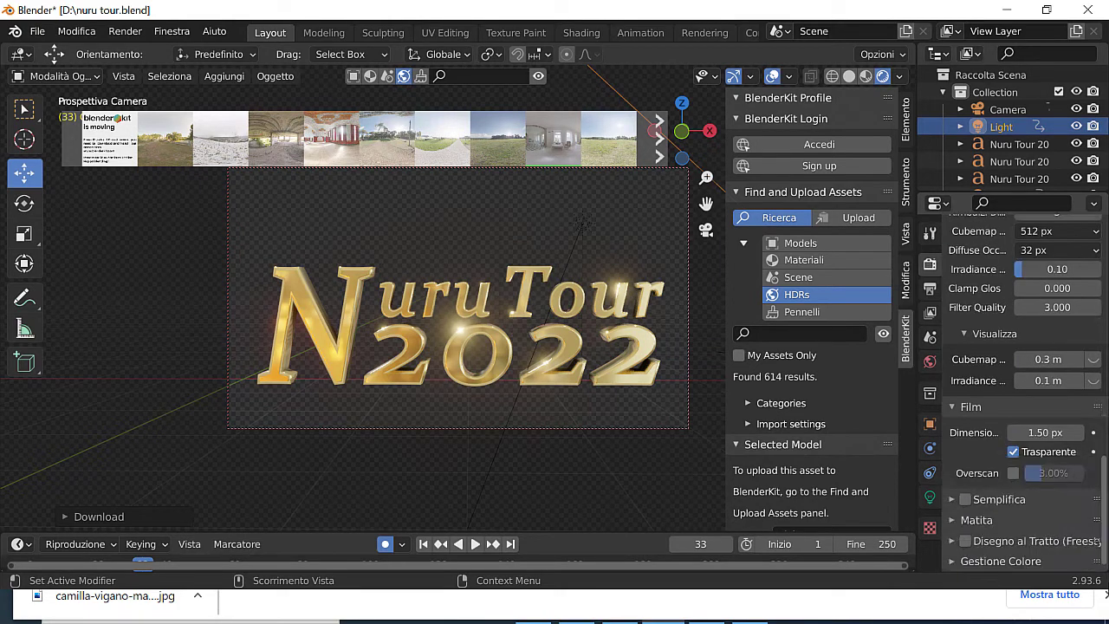
scroll(1097, 539, "up", 4)
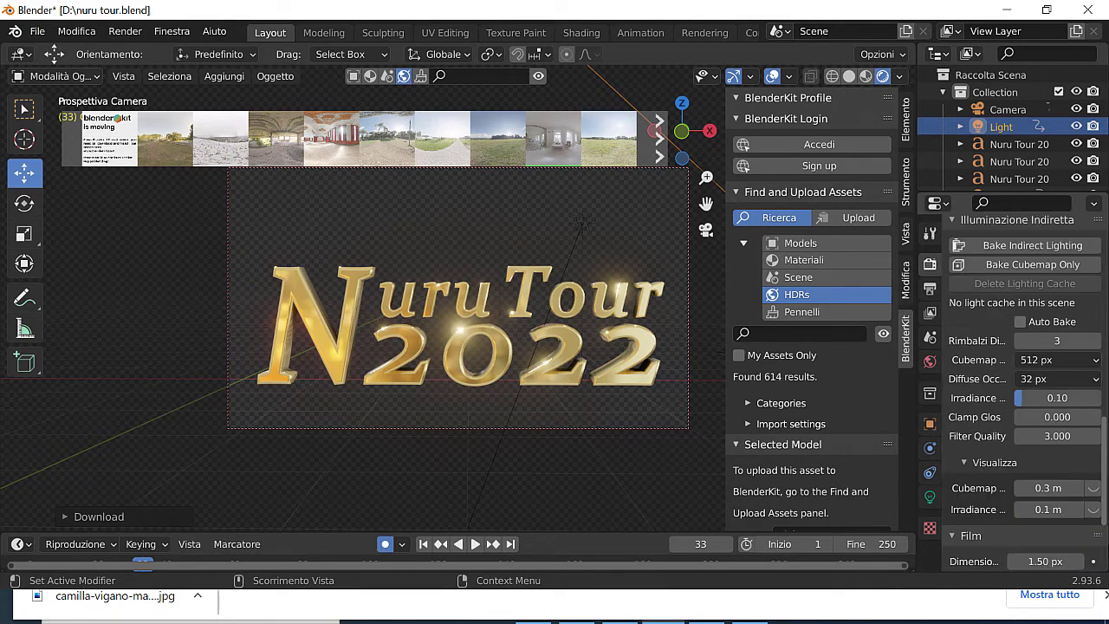
scroll(1022, 381, "down", 1)
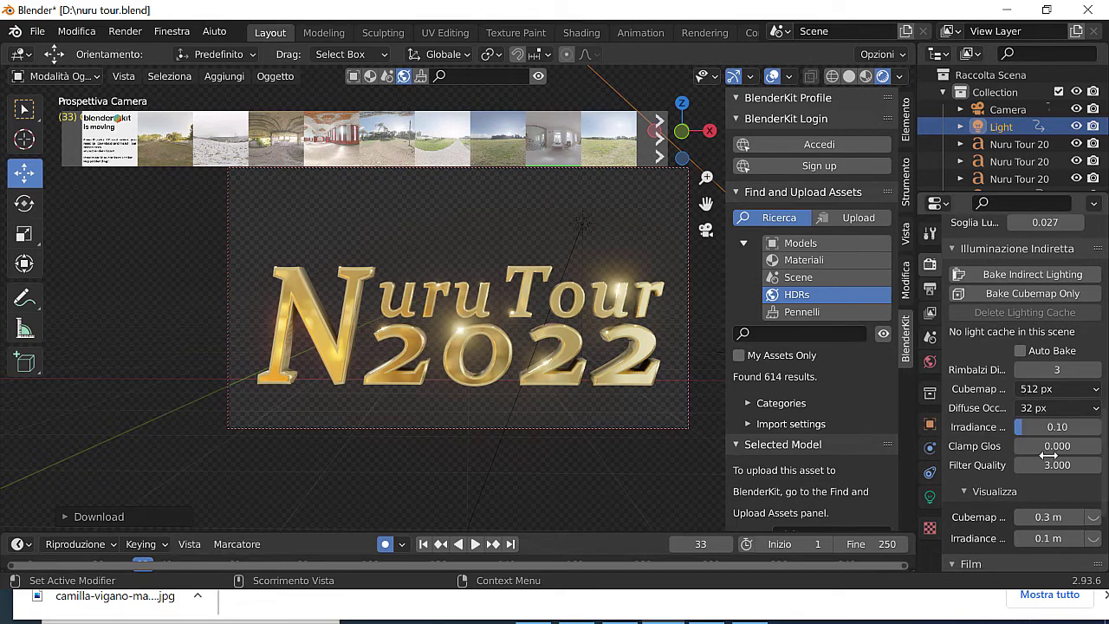
scroll(1053, 459, "down", 1)
scroll(1056, 468, "down", 2)
scroll(1059, 481, "down", 1)
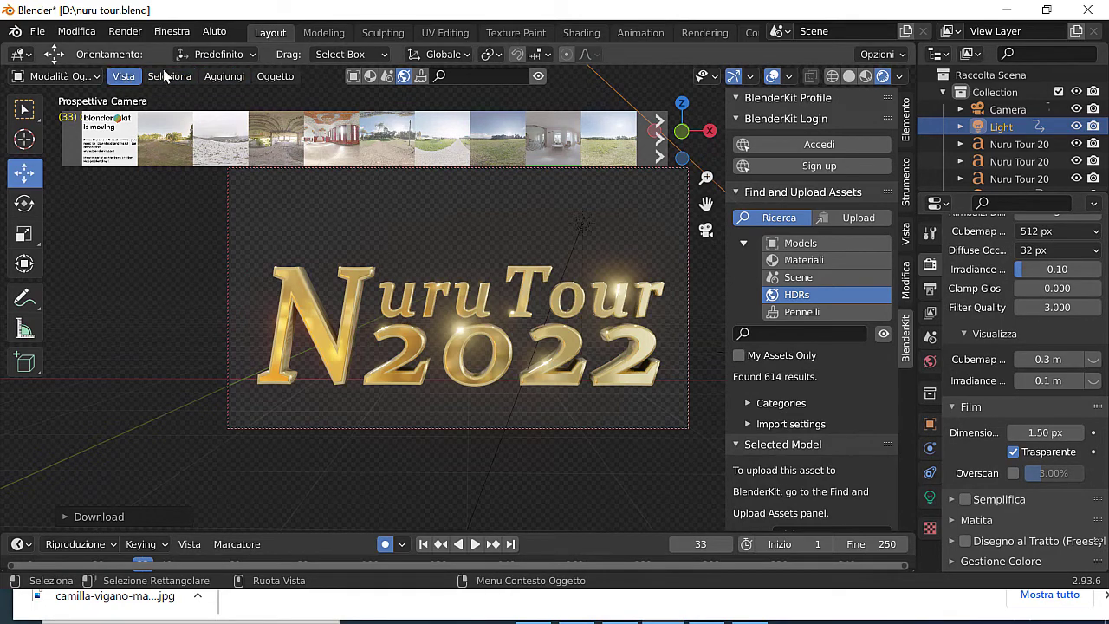
Step: Render the current frame with Render > Renderizza Immagine
left_click(126, 32)
left_click(147, 52)
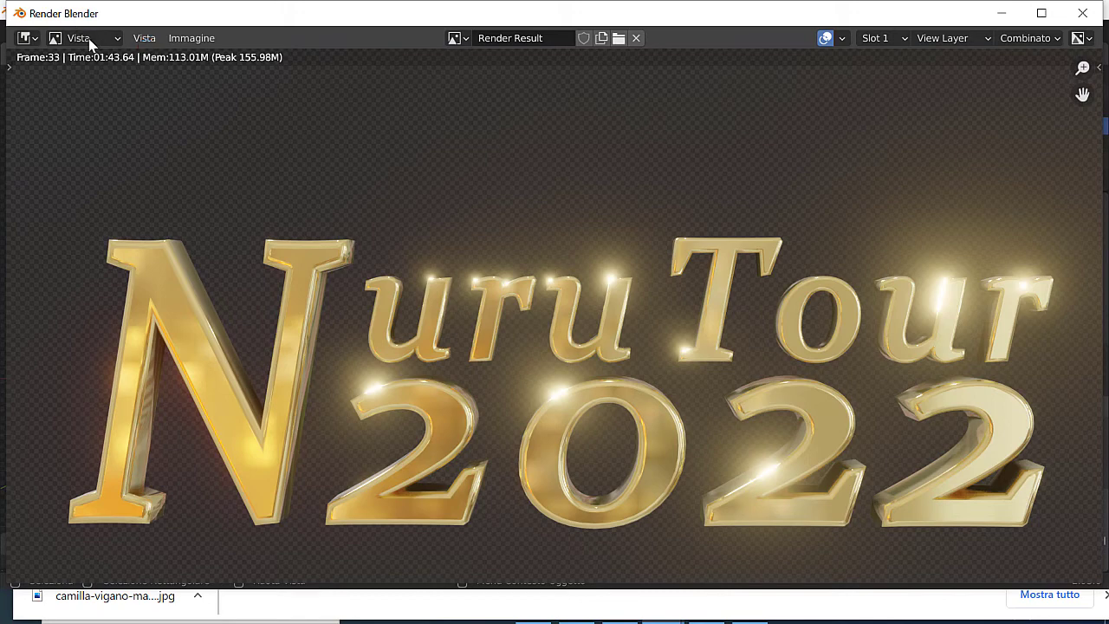
Step: Save the render as nuru tour logo 3.png via Immagine > Salva Come
left_click(191, 38)
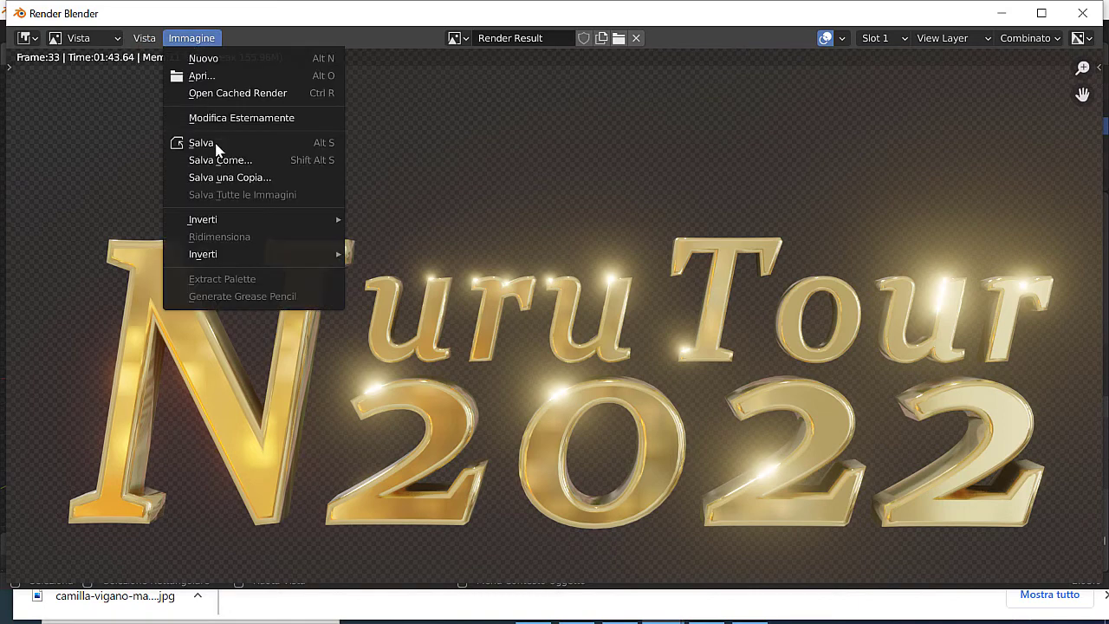
left_click(220, 161)
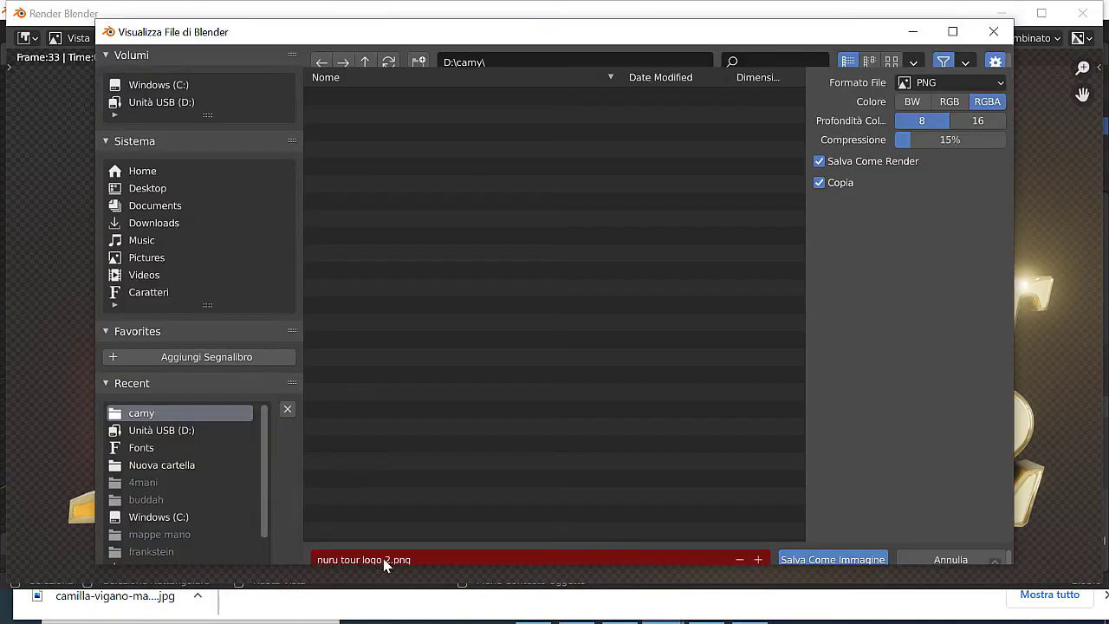
left_click(387, 546)
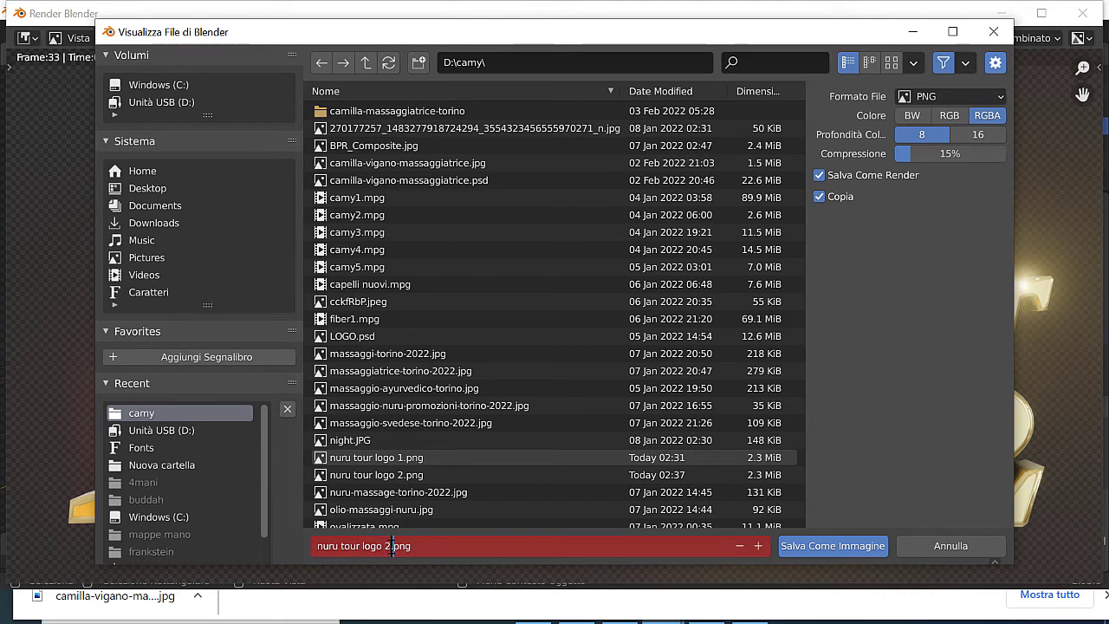
key("Right")
key("BackSpace")
type("3")
left_click(820, 546)
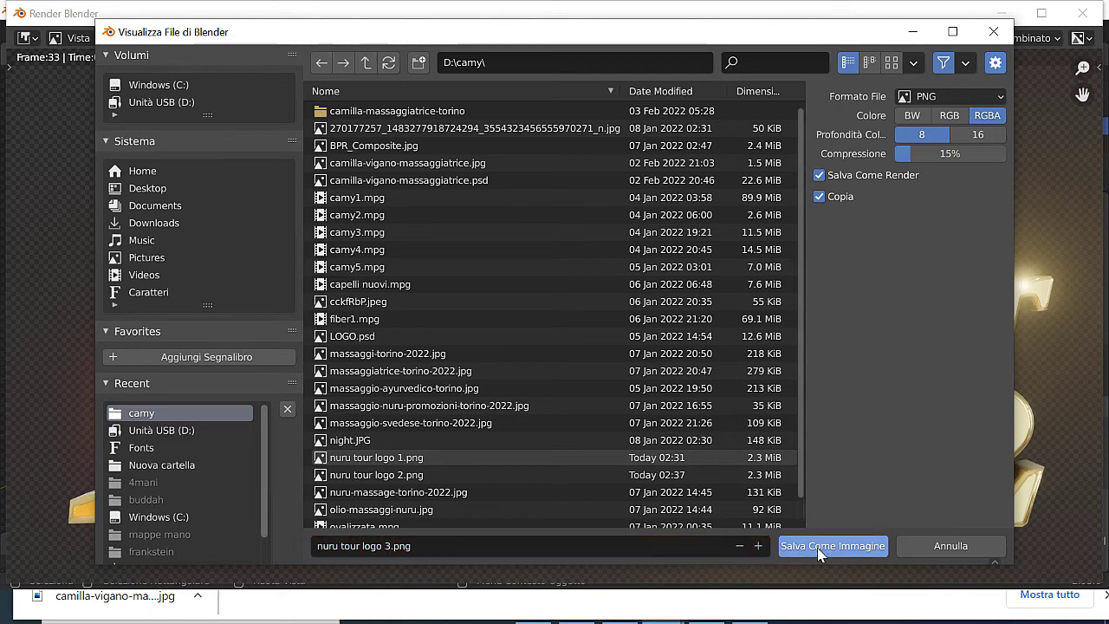
left_click(821, 546)
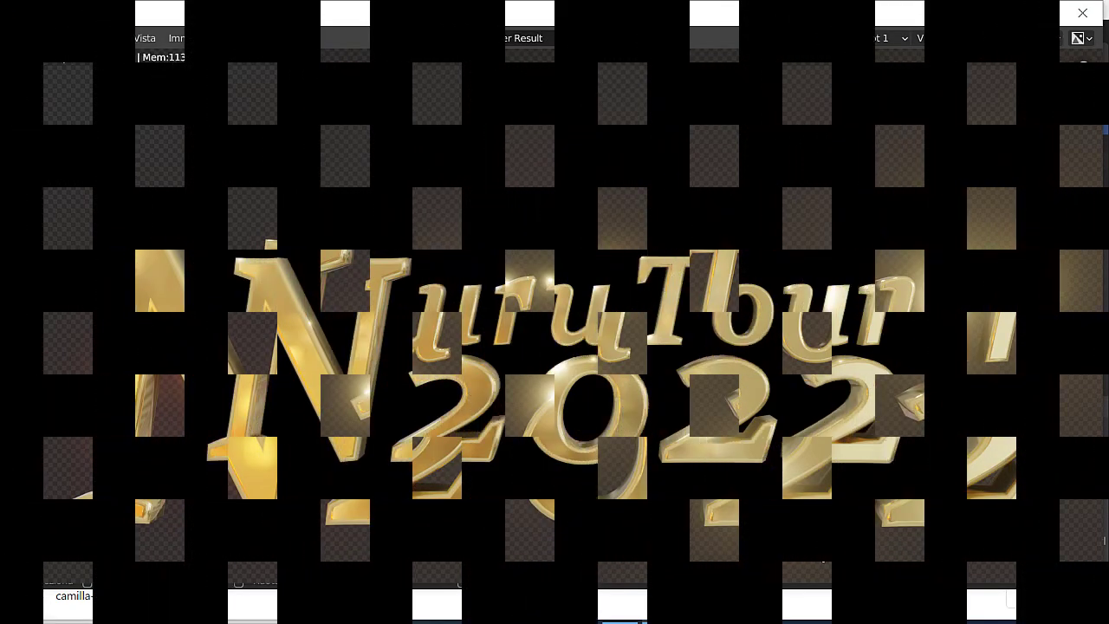